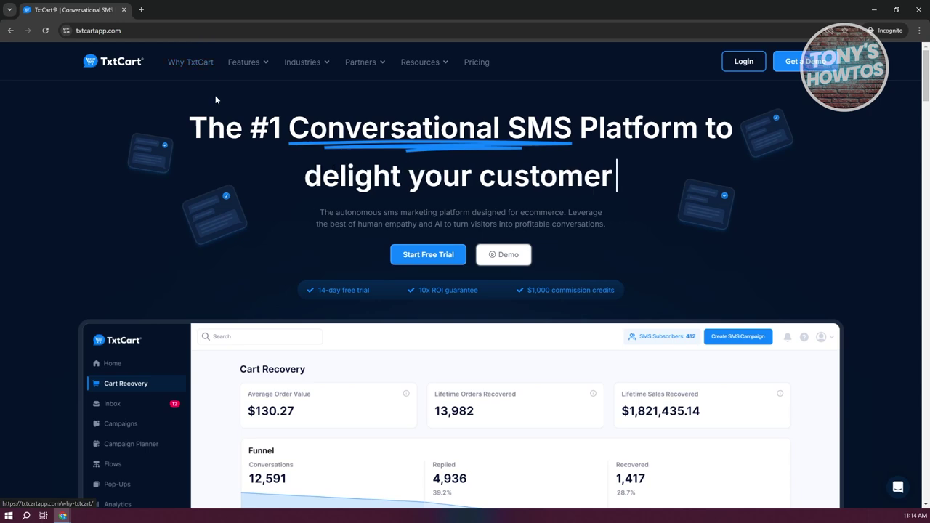
- Scroll to Tools for Every Team Member and show industries like Fashion and Apparel and Dropshipping
mouse_move(244, 61)
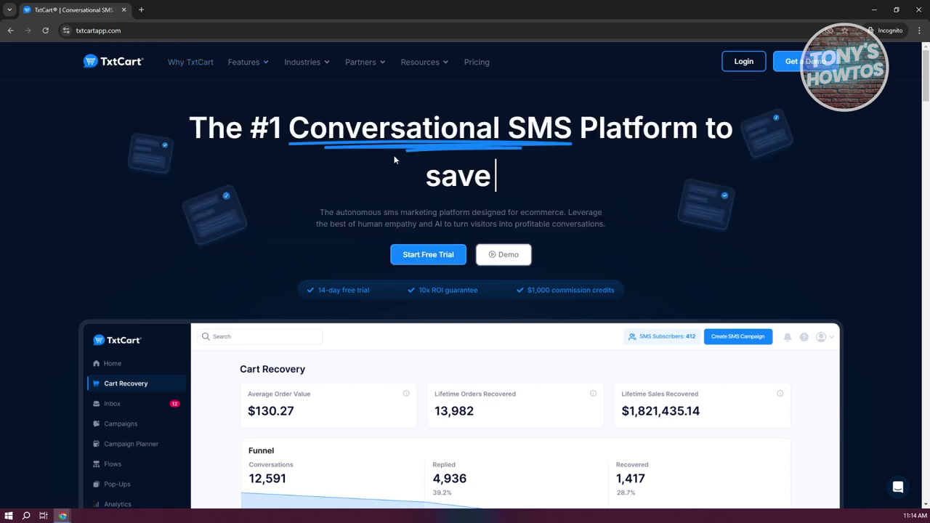
scroll(432, 165, down, 5)
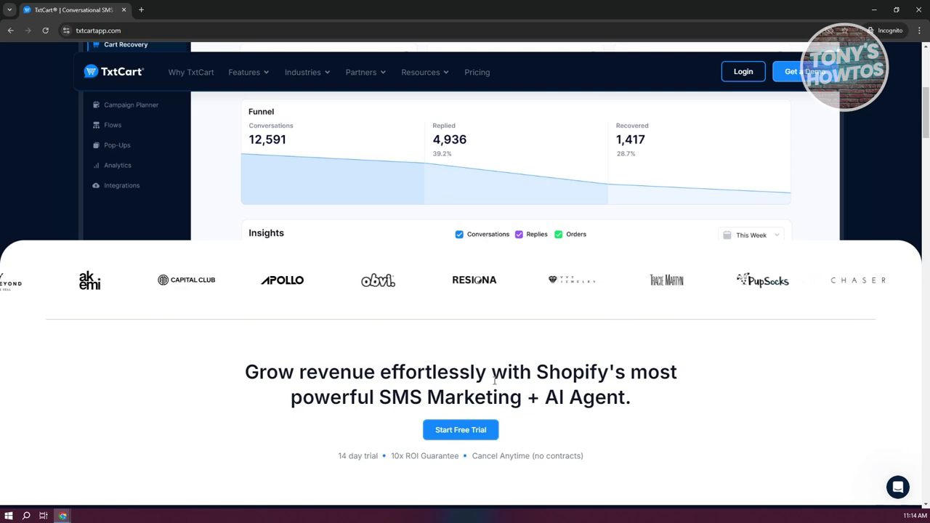
scroll(499, 385, down, 6)
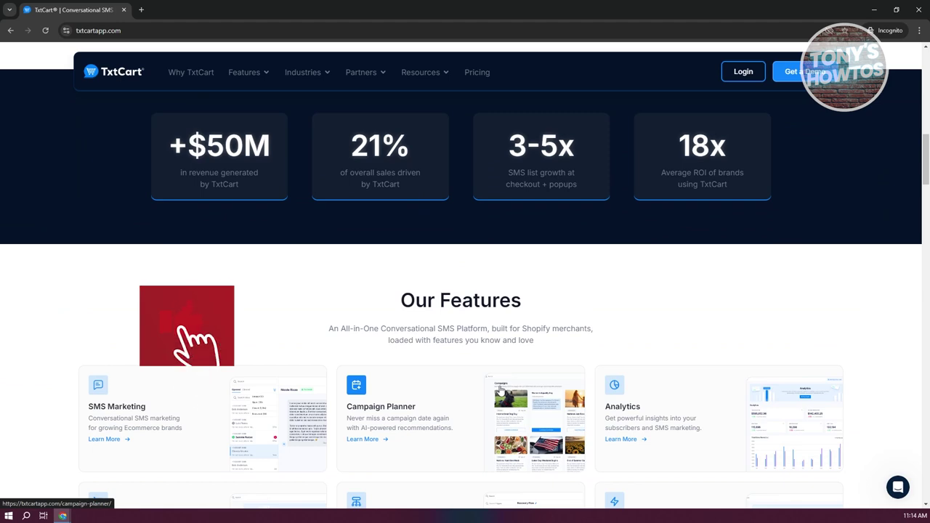
scroll(501, 385, down, 4)
scroll(506, 369, down, 3)
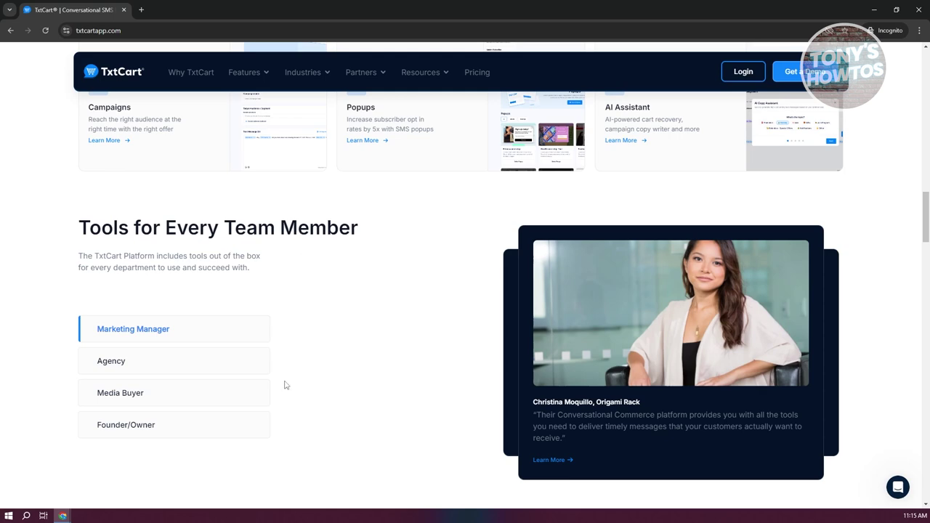
mouse_move(246, 82)
mouse_move(309, 75)
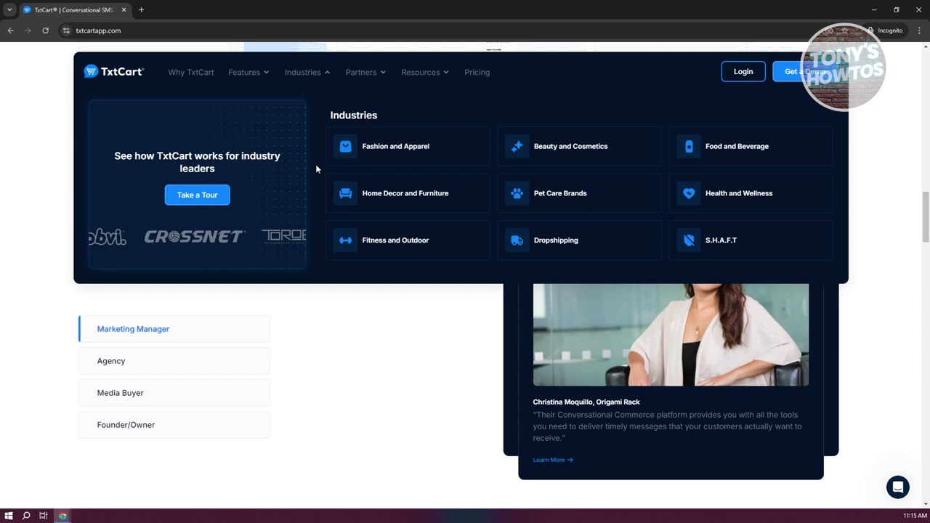
mouse_move(366, 72)
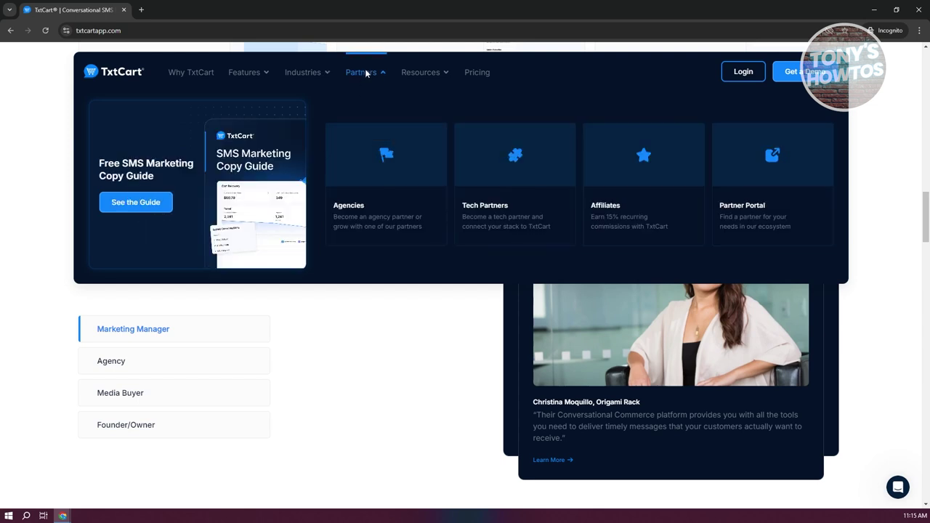
right_click(419, 199)
click(443, 203)
right_click(543, 176)
click(567, 182)
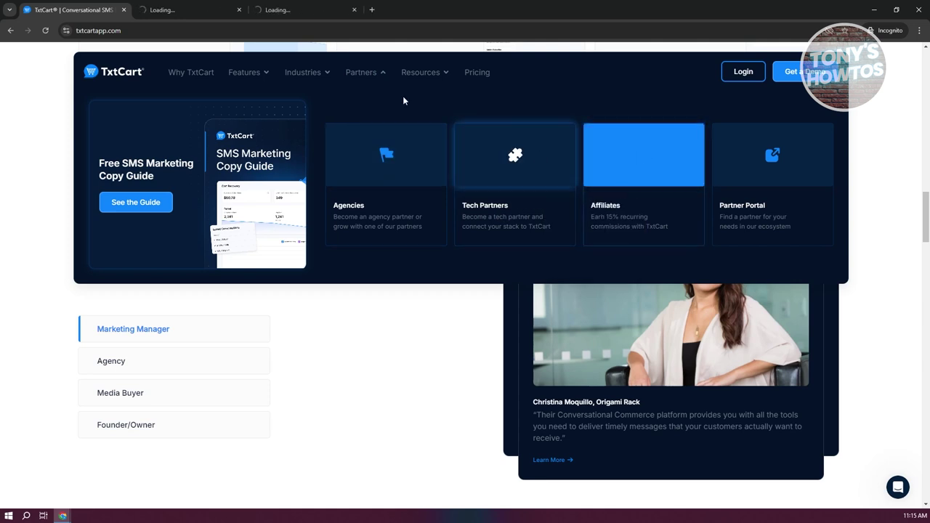
mouse_move(372, 72)
right_click(661, 168)
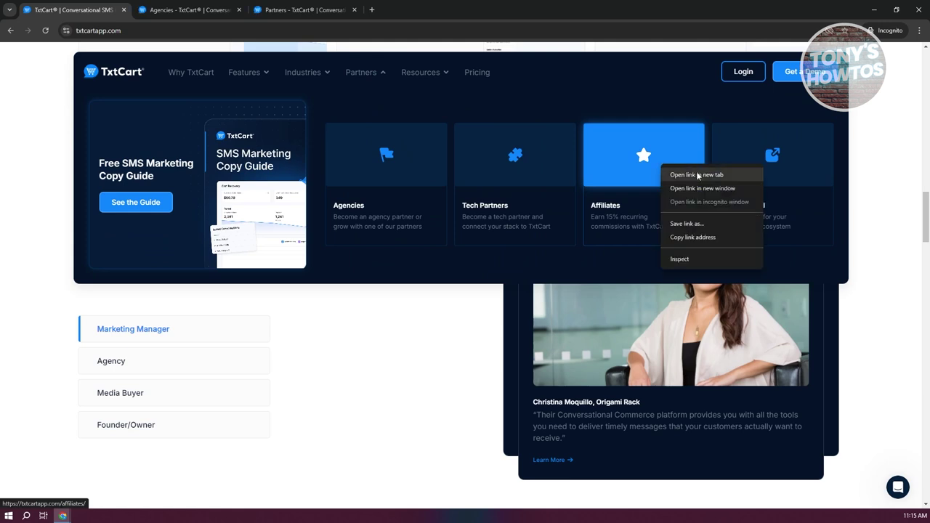
click(580, 233)
click(176, 4)
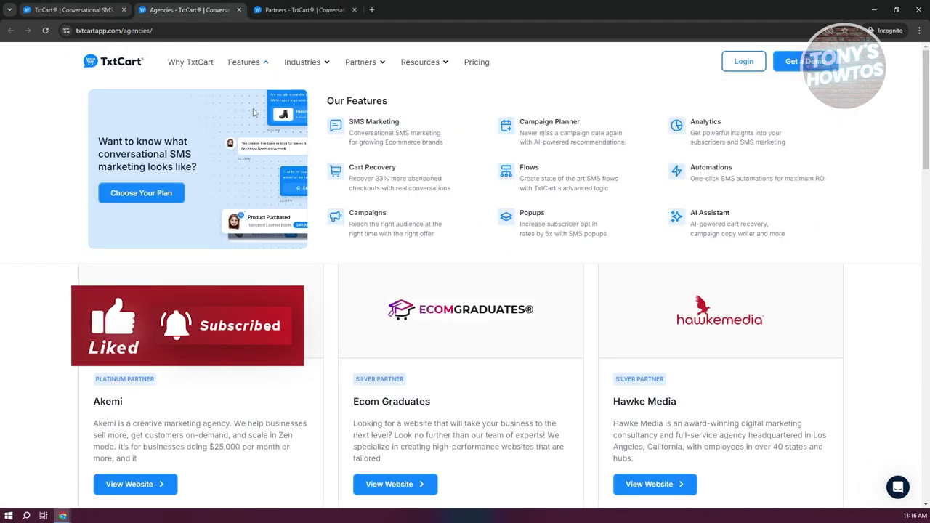
scroll(511, 194, down, 1)
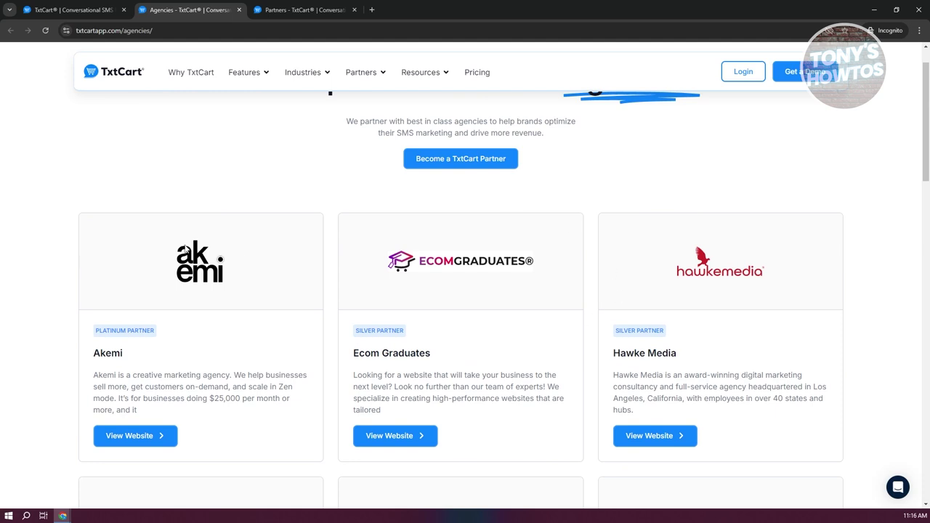
scroll(186, 251, up, 1)
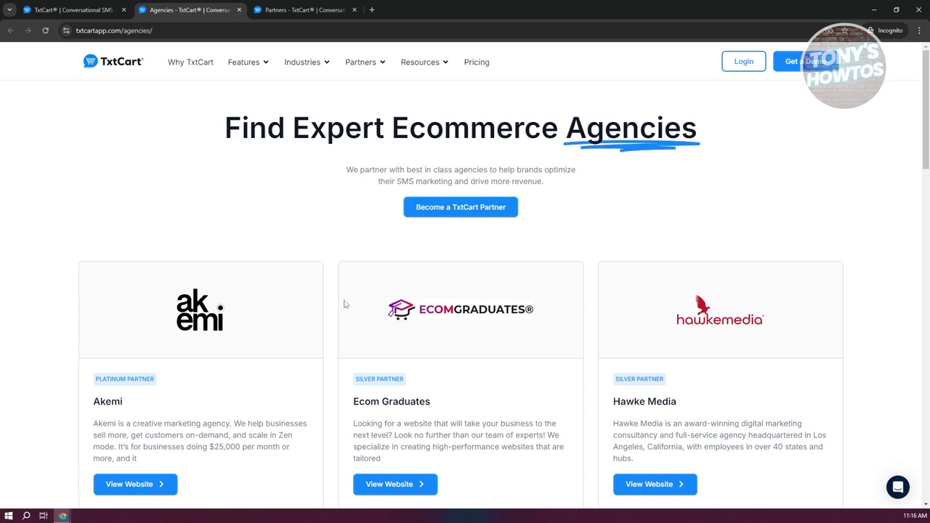
click(270, 6)
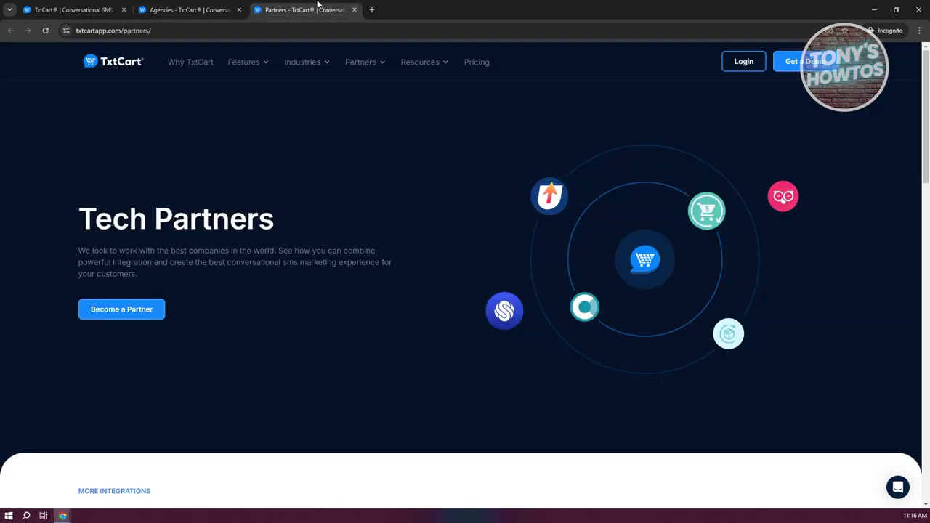
scroll(361, 404, down, 5)
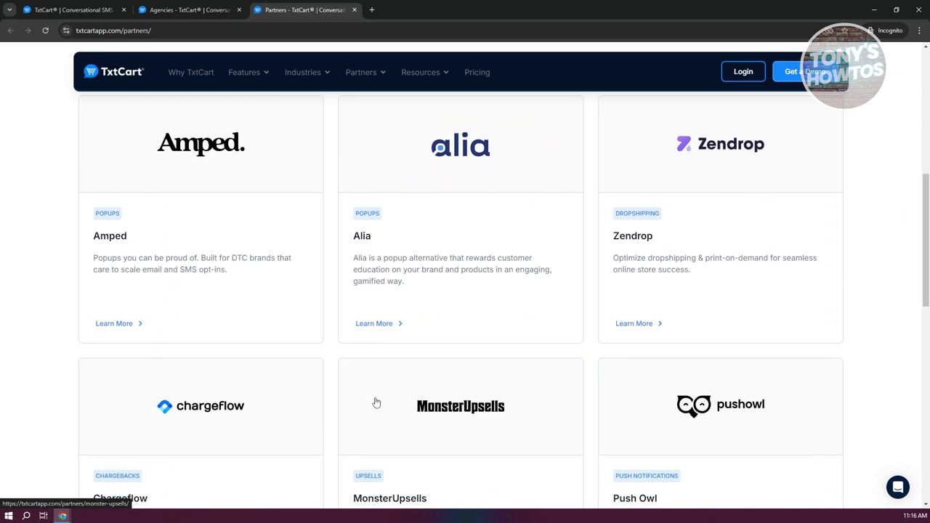
scroll(261, 344, down, 2)
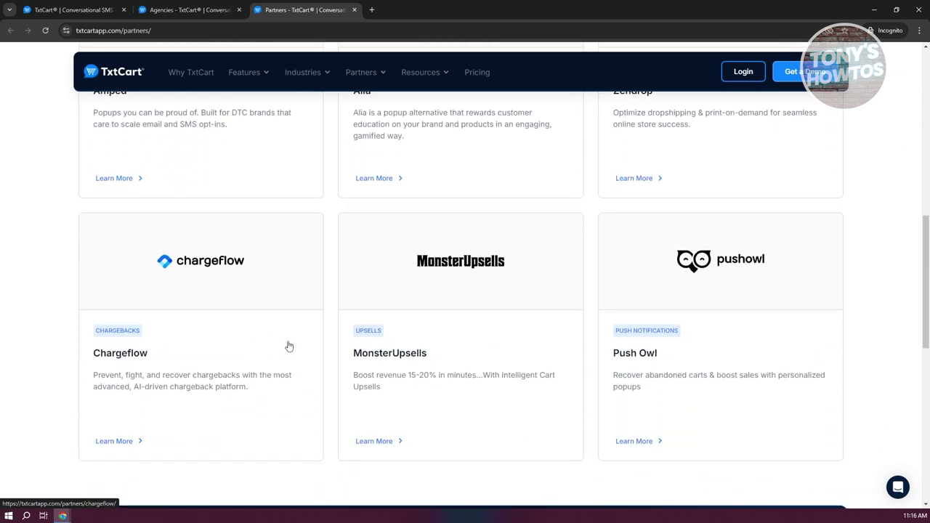
click(72, 10)
click(239, 10)
click(239, 9)
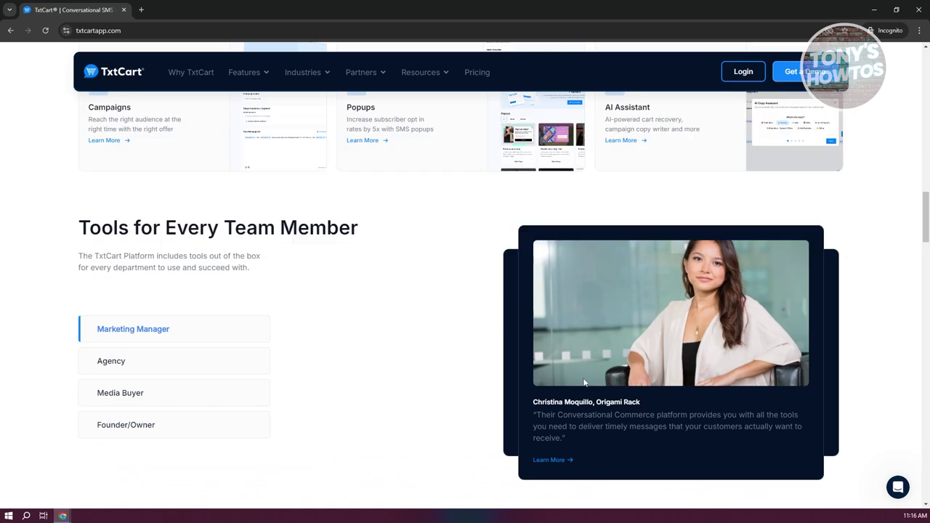
- Review the pricing page's Starter $29, Growth $79, Pro $199 and Enterprise $499 plans, then return to the top
click(477, 82)
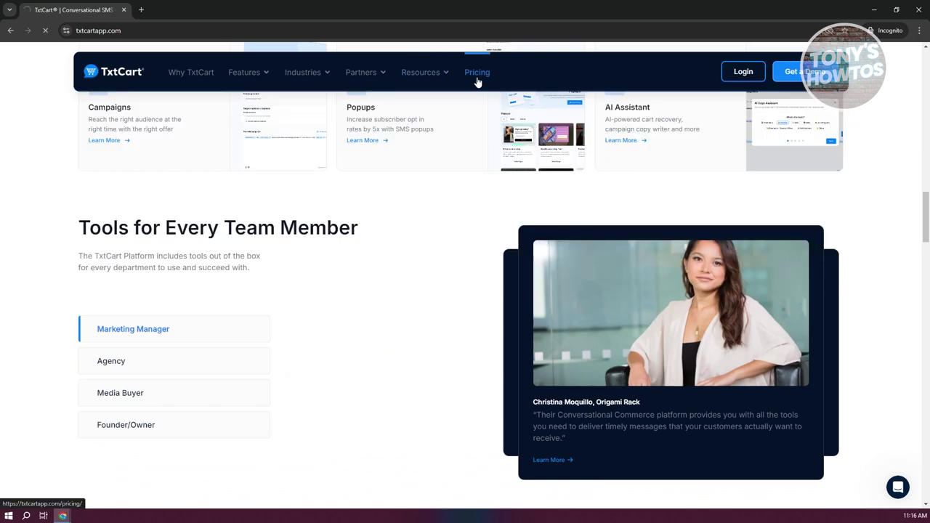
scroll(629, 182, down, 2)
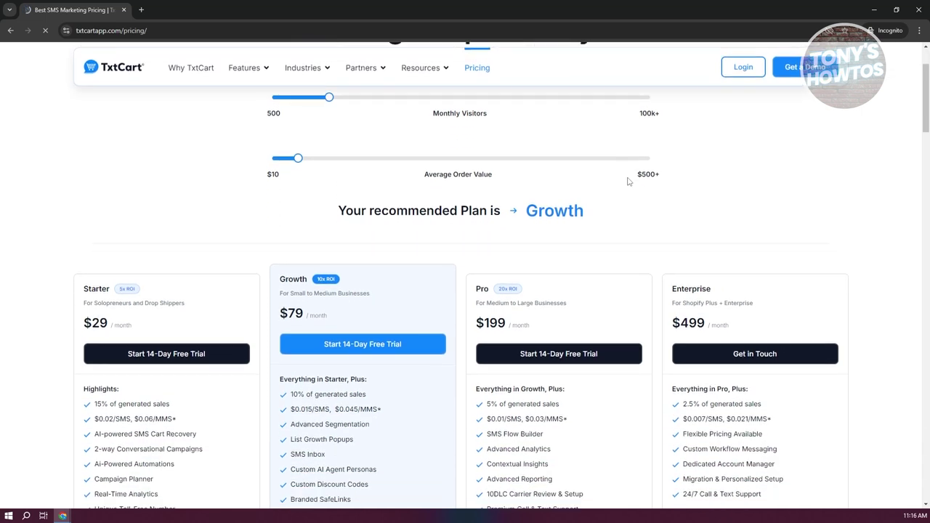
scroll(629, 182, down, 2)
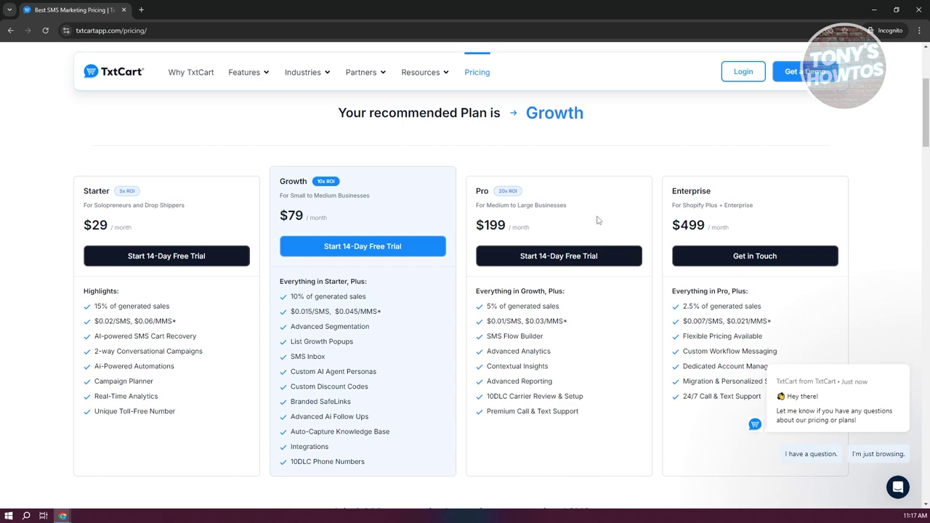
scroll(821, 131, up, 3)
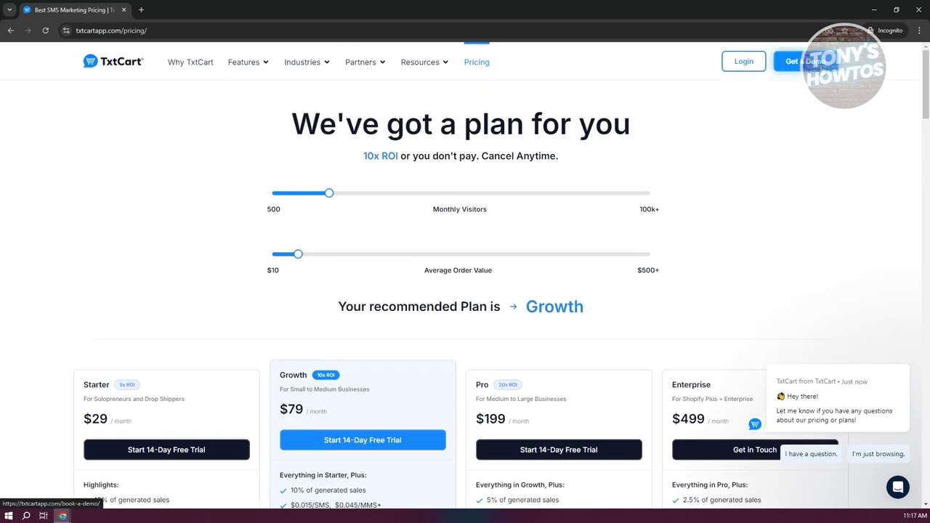
- Look over the Get a Demo form, then switch to the TxtCart Dashboard window showing 88% setup
click(819, 64)
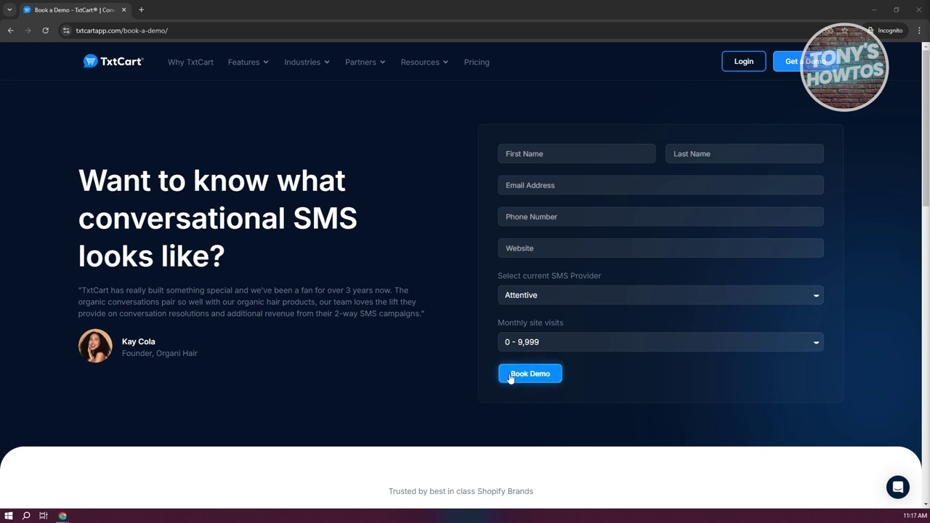
scroll(560, 356, down, 2)
scroll(560, 347, up, 2)
mouse_move(62, 516)
click(58, 496)
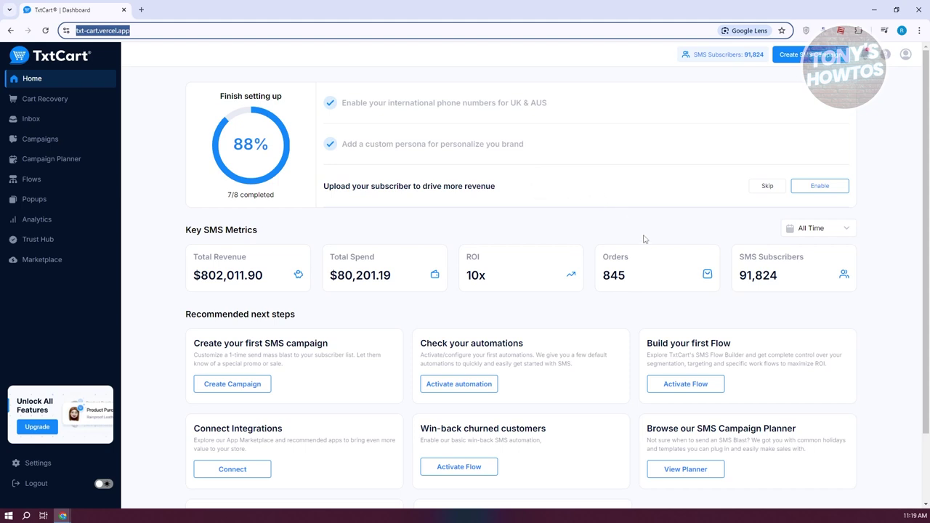
scroll(648, 246, down, 2)
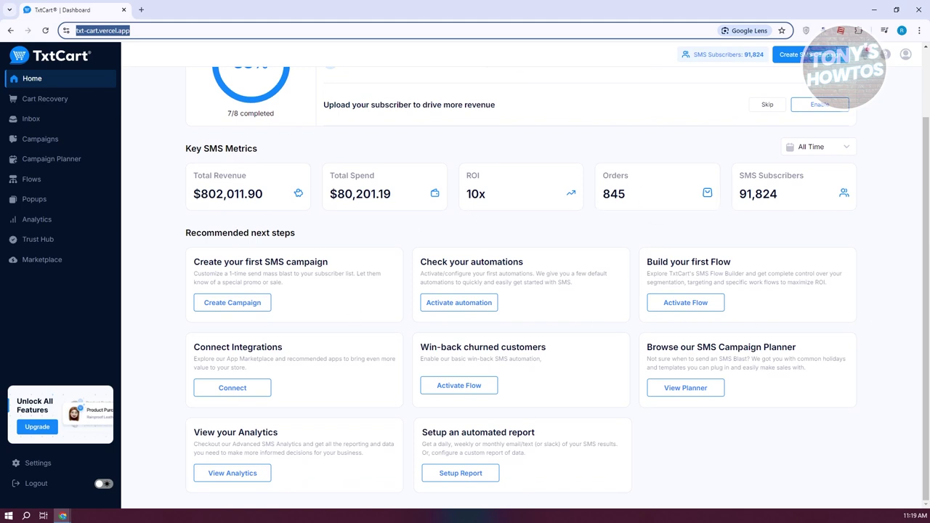
click(755, 364)
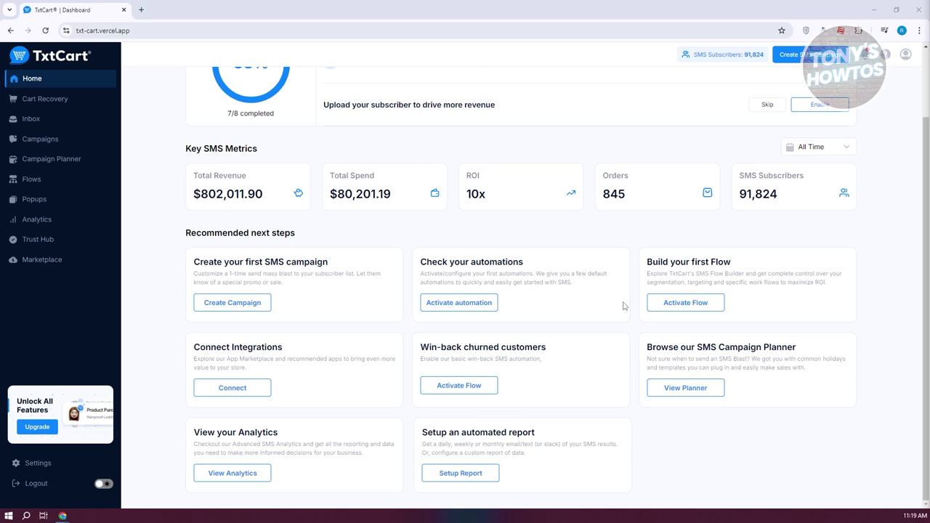
scroll(624, 281, up, 1)
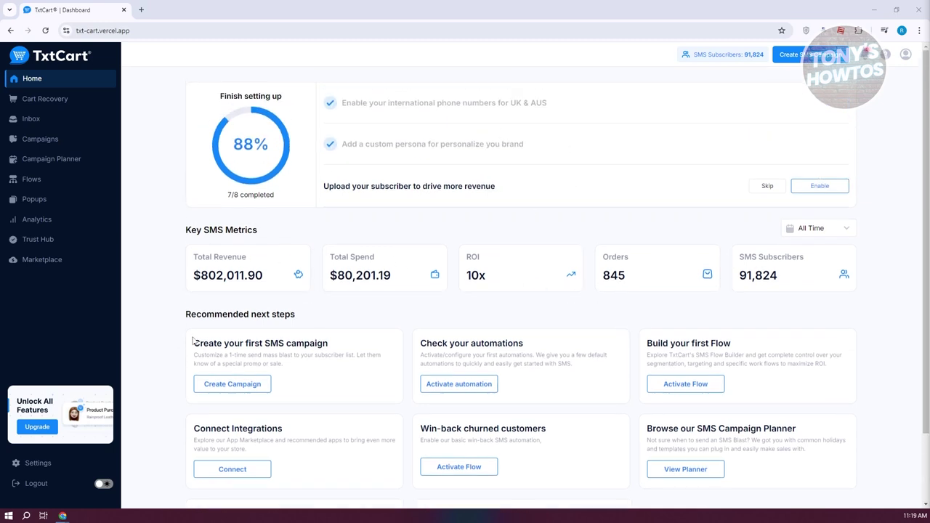
click(24, 462)
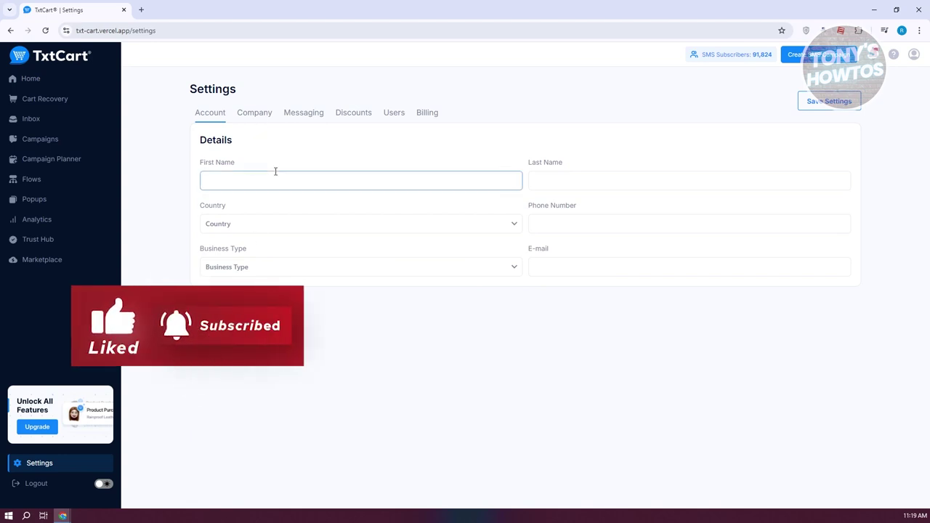
- Go through the Company and Messaging settings to the Discounts tab listing code get5 at 5% off
click(261, 113)
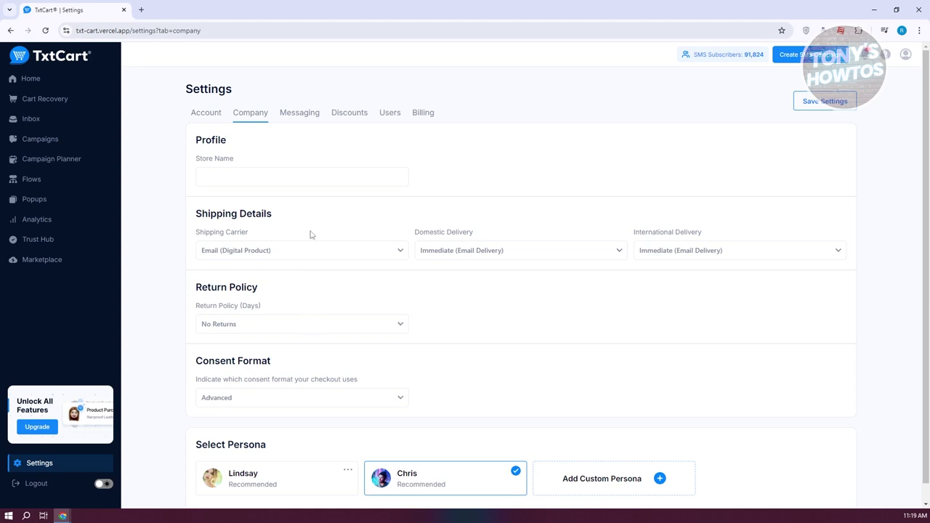
click(305, 118)
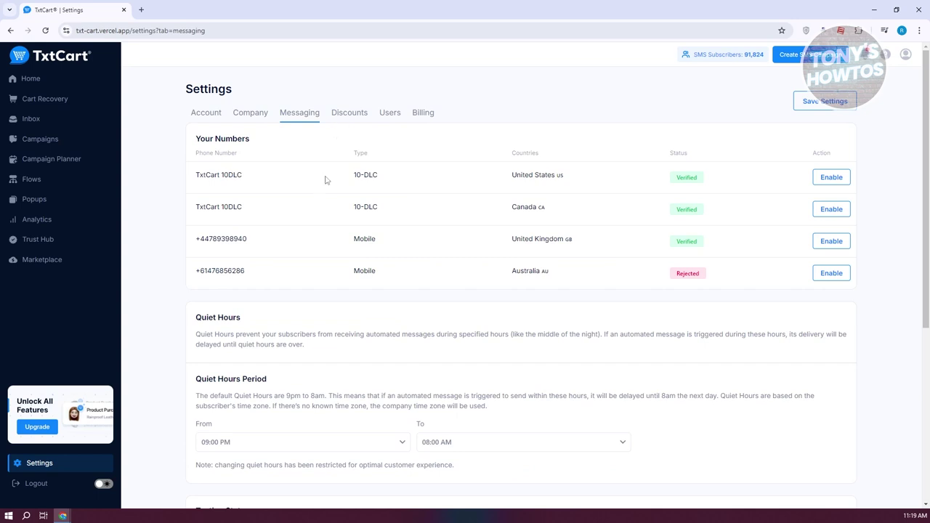
click(351, 114)
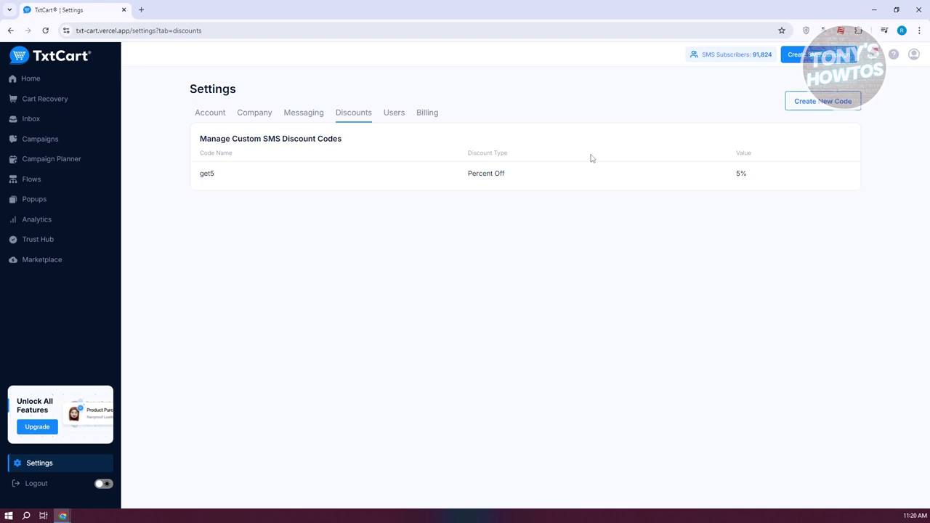
click(827, 104)
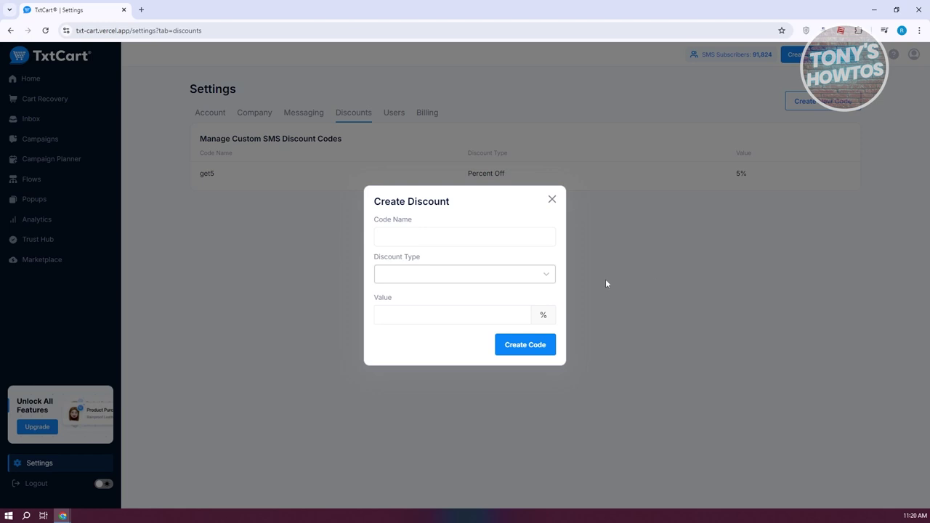
click(433, 239)
click(458, 274)
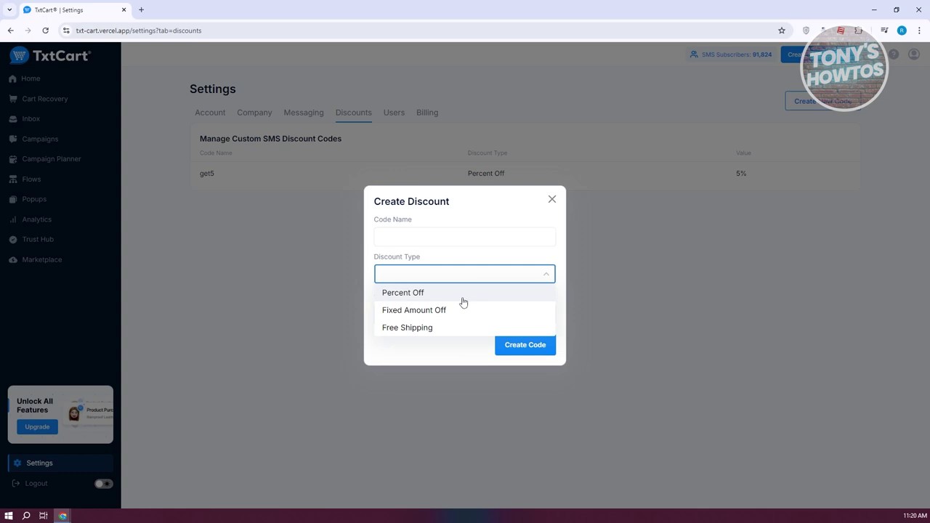
click(463, 295)
click(454, 318)
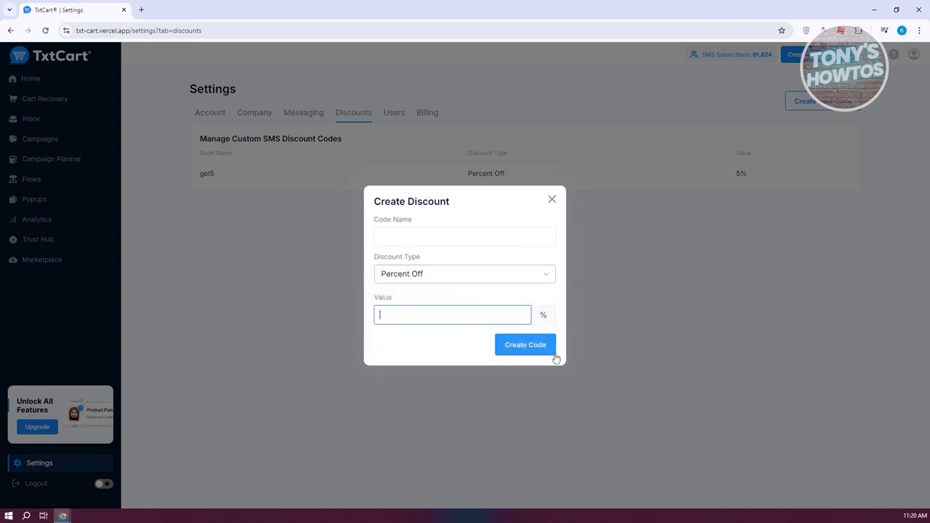
click(552, 199)
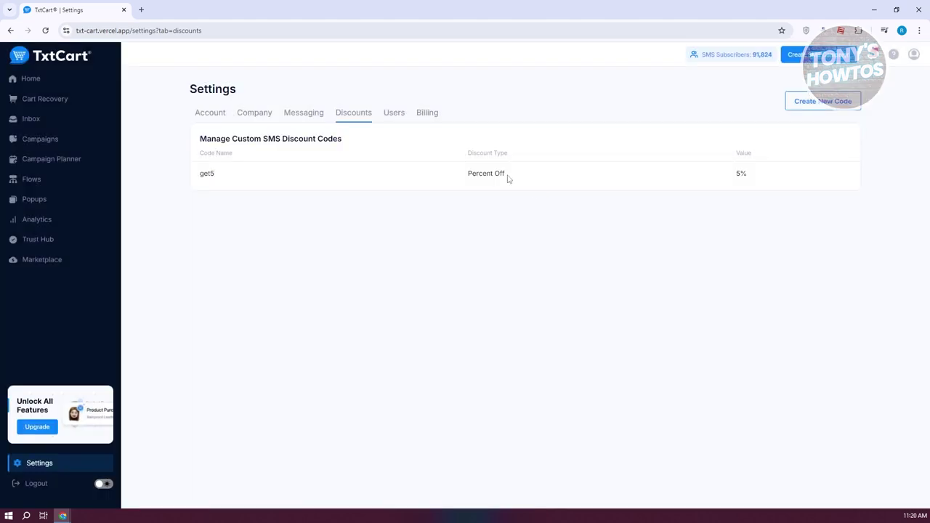
- View the Users list, cancel the Add User form, and then switch to the Billing tab
click(394, 116)
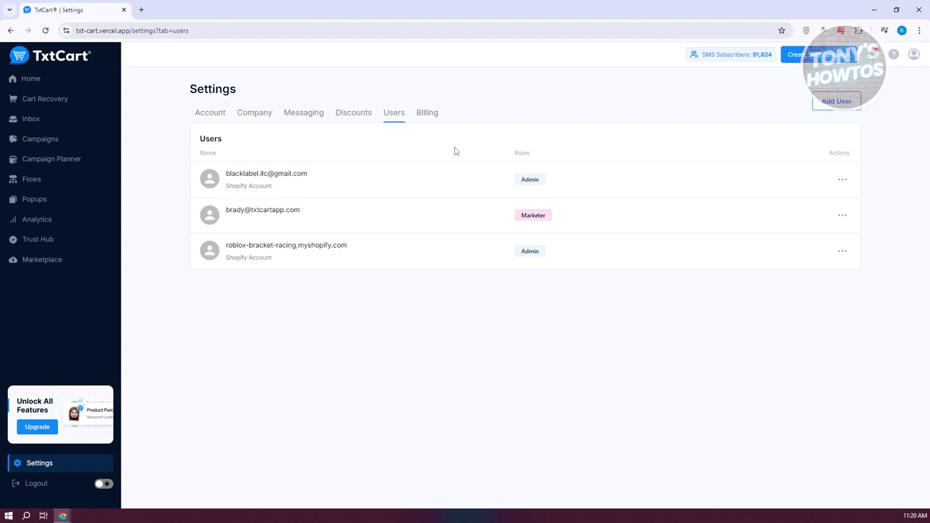
click(837, 102)
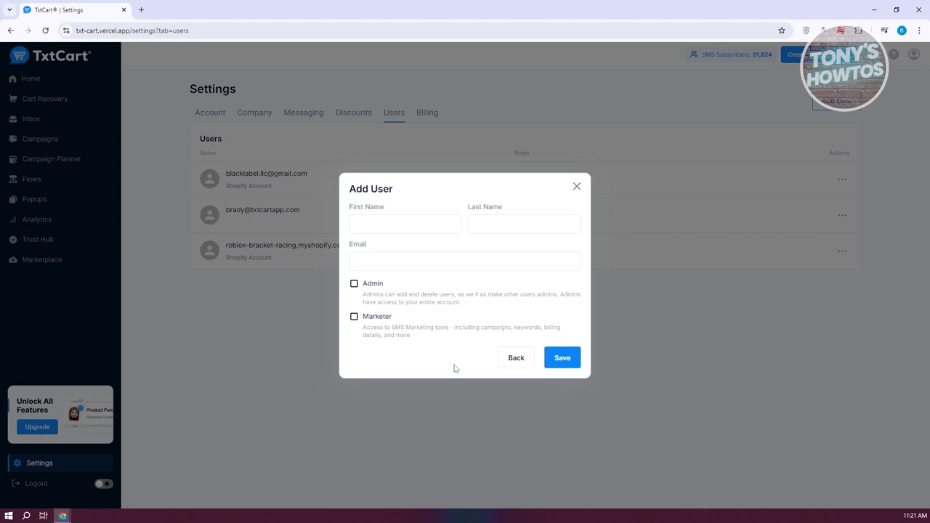
click(577, 186)
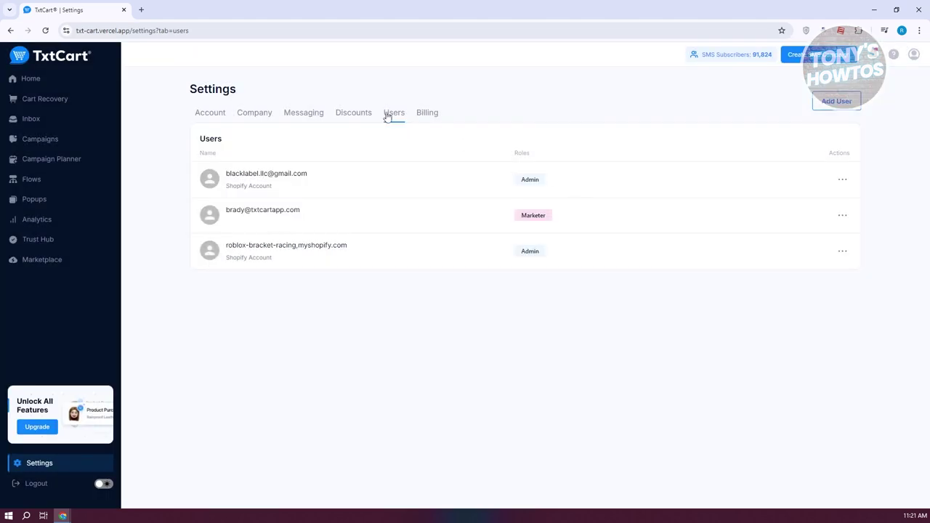
click(421, 116)
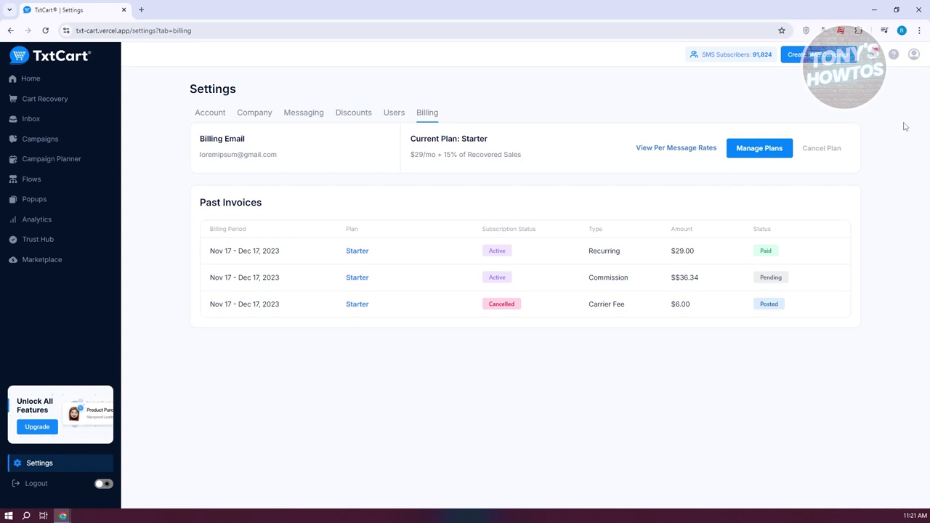
- Visit Account Settings from the profile menu, then return to Billing with its three Nov–Dec 2023 invoices
click(914, 56)
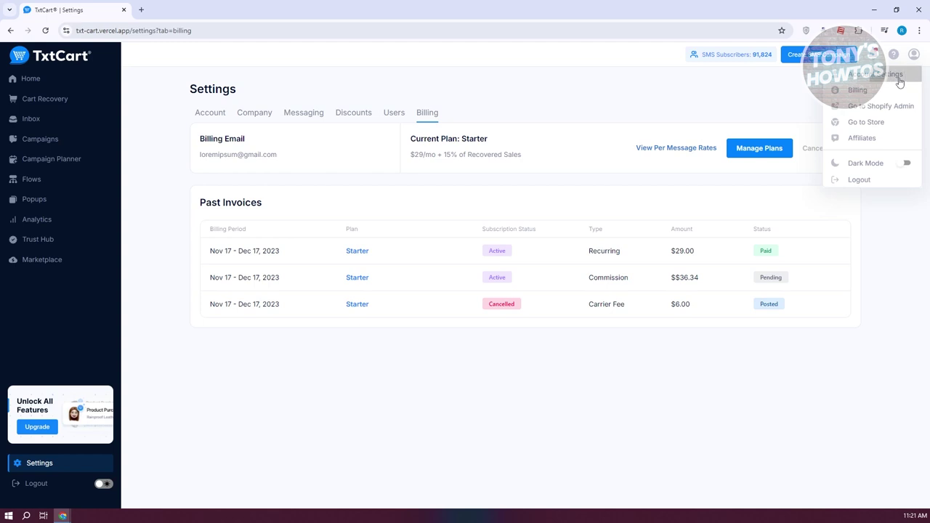
click(898, 76)
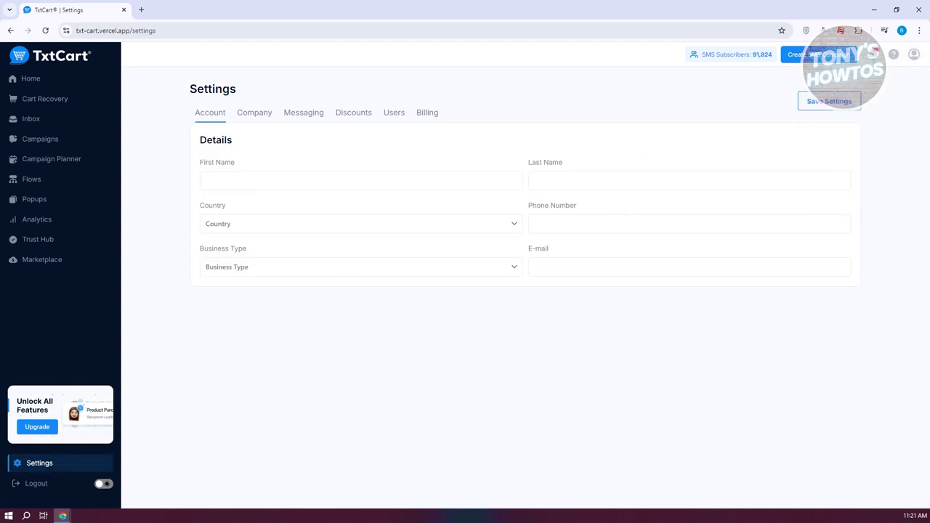
click(908, 60)
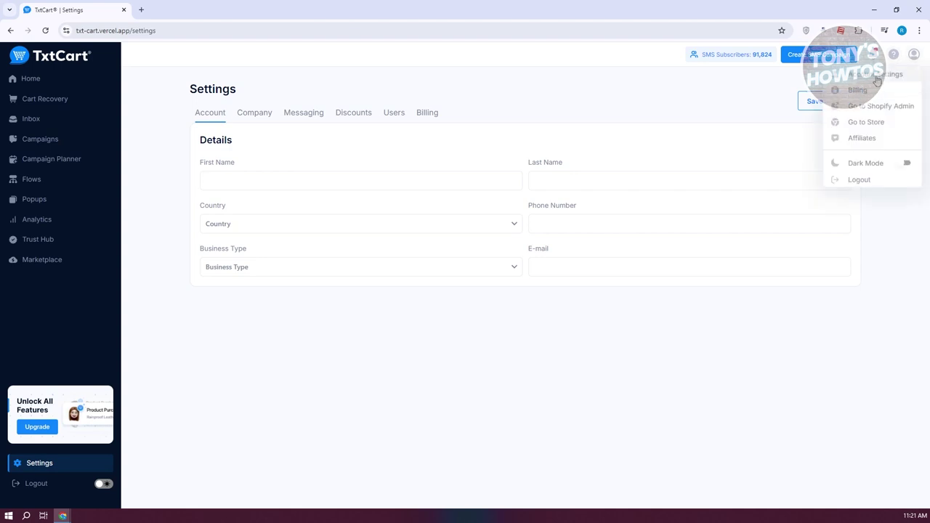
click(913, 56)
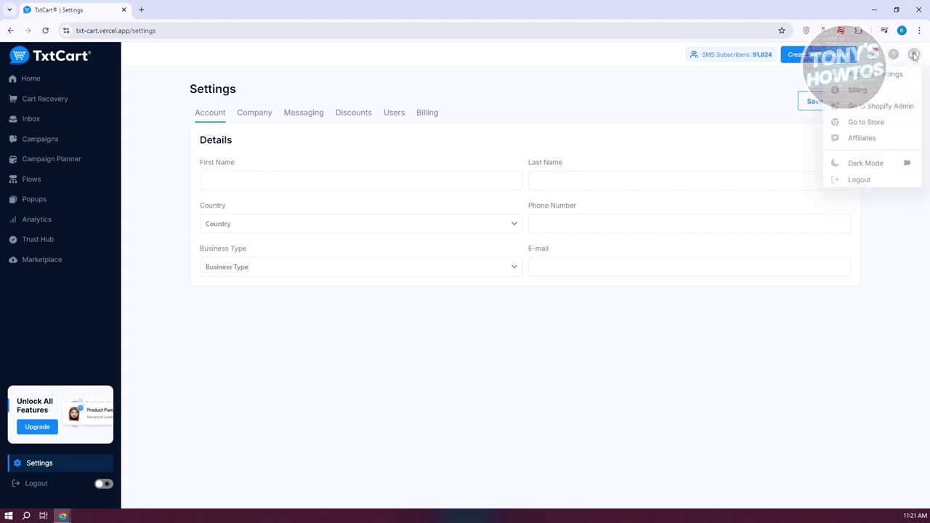
click(886, 90)
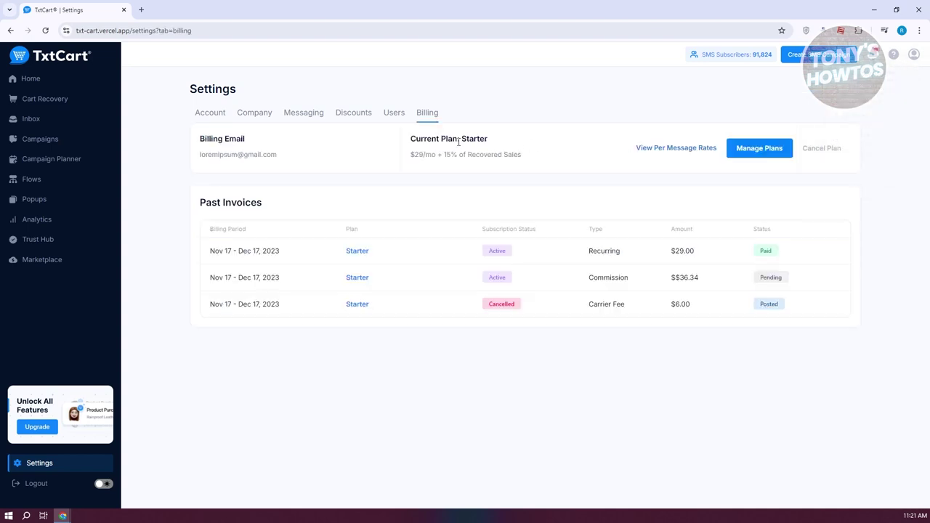
click(918, 55)
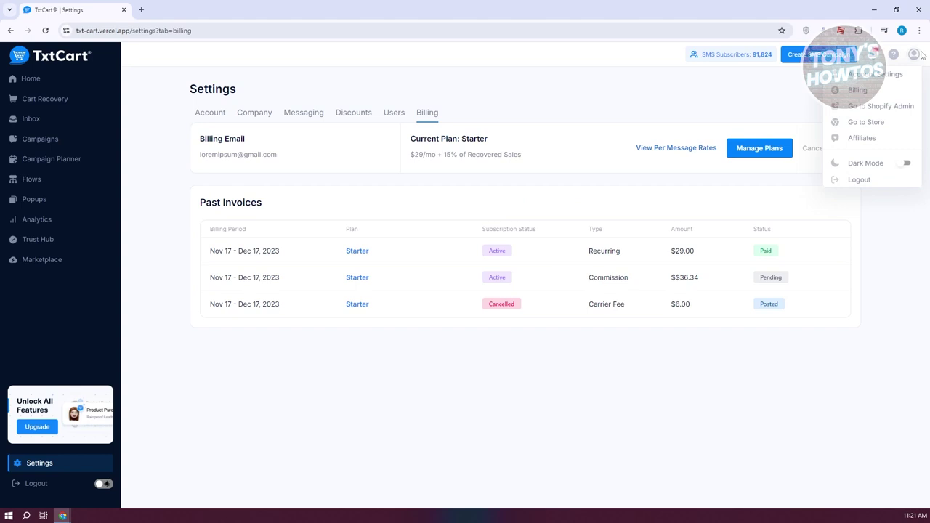
click(882, 138)
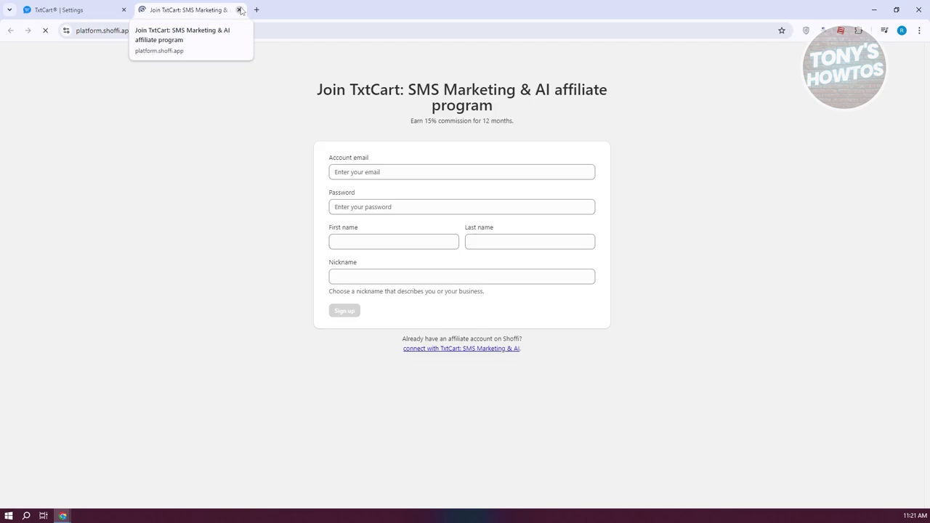
click(240, 10)
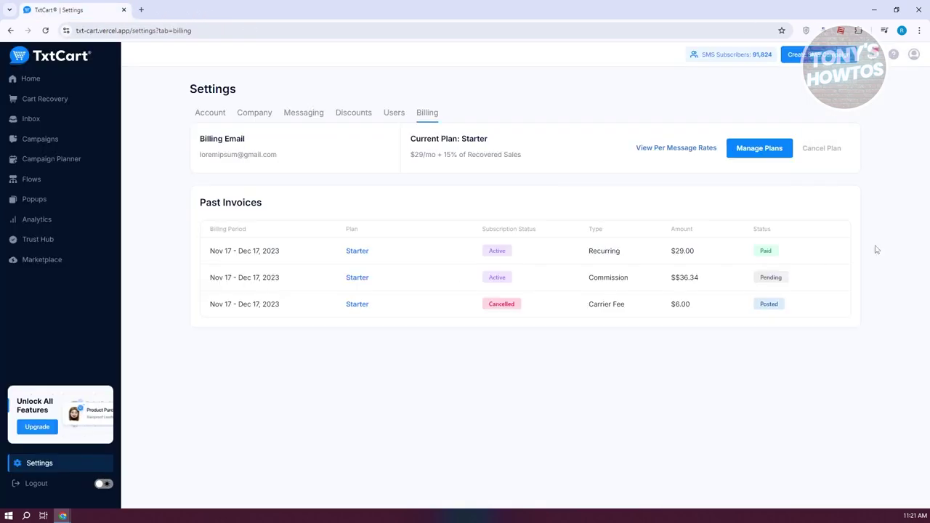
click(913, 60)
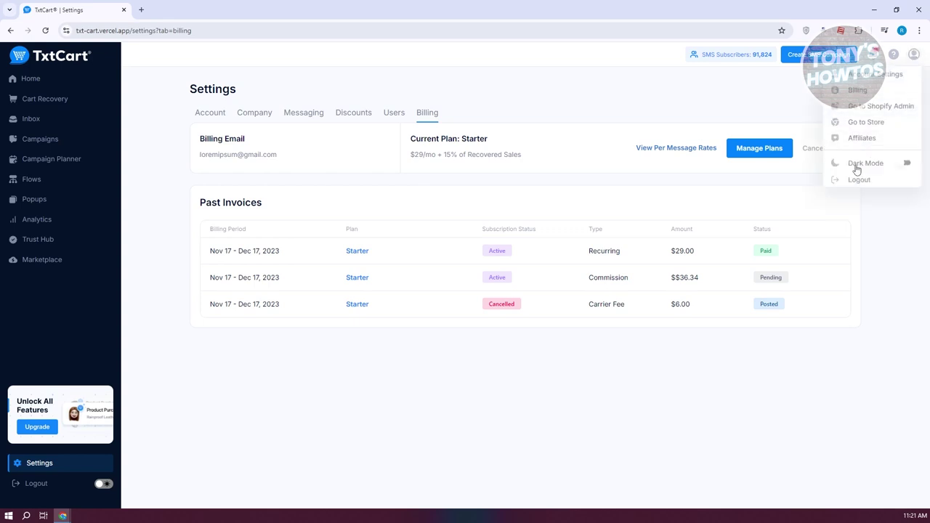
click(905, 163)
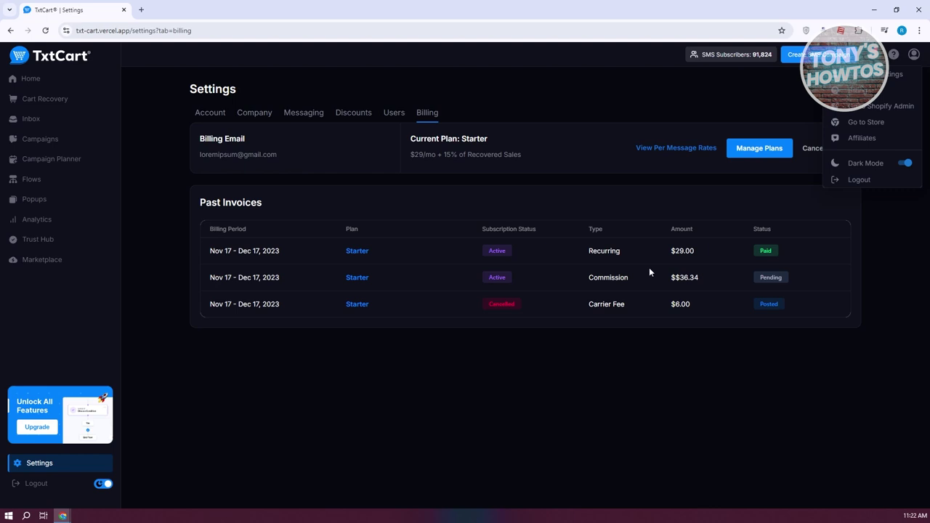
click(903, 163)
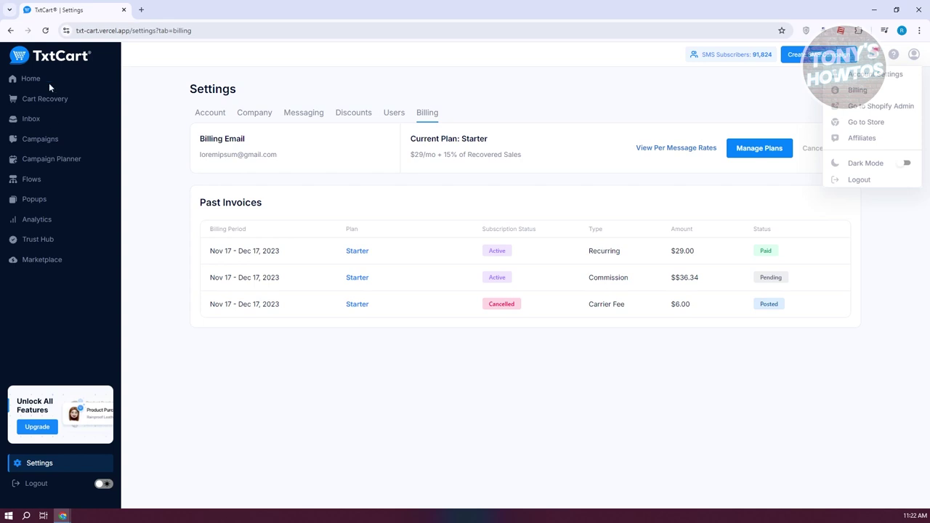
click(23, 103)
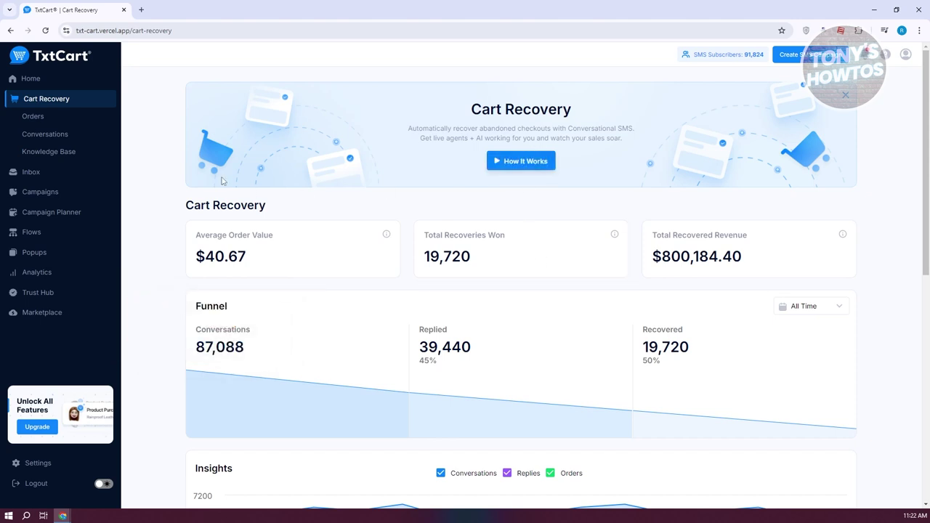
- View Cart Recovery's Orders, Conversations and Knowledge Base pages, then return to Conversations
click(38, 119)
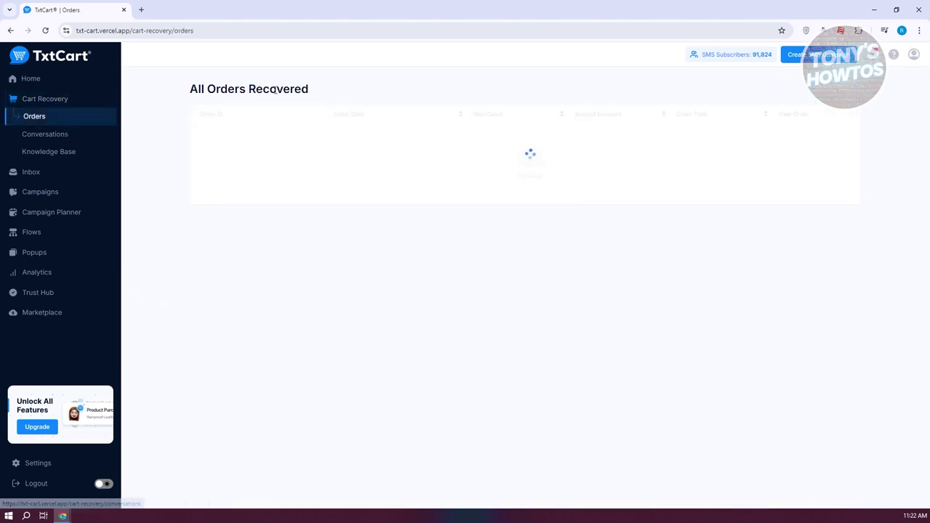
click(36, 136)
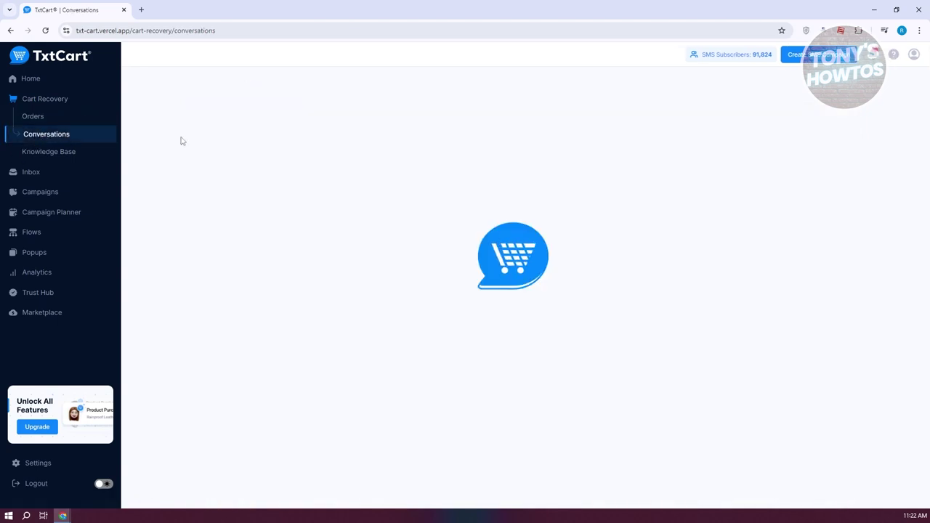
click(71, 153)
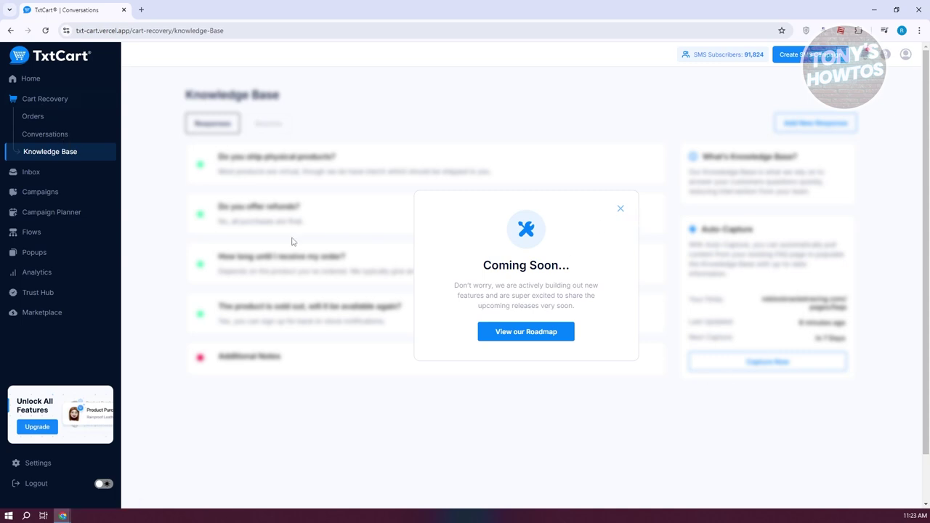
click(40, 136)
- Go from the Inbox to Campaigns, showing templates like Women's Equality Day and Labor Day
click(35, 173)
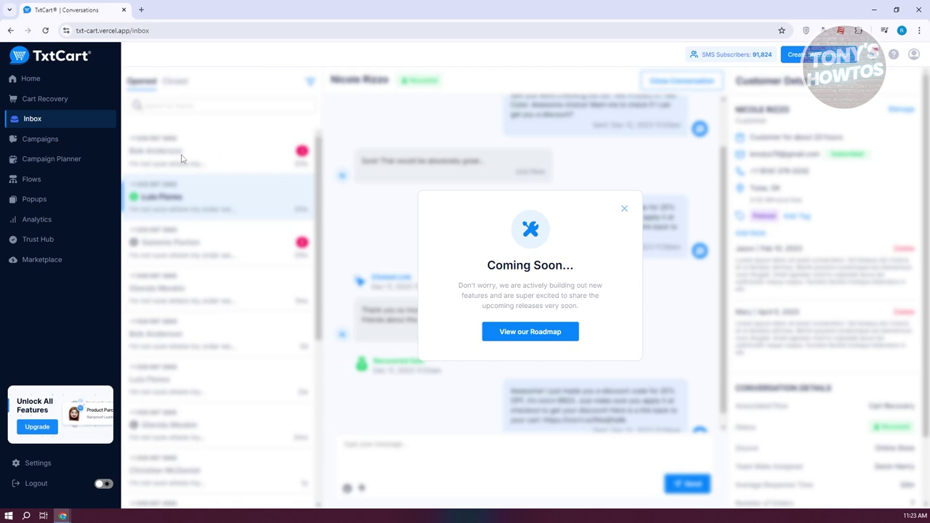
click(81, 148)
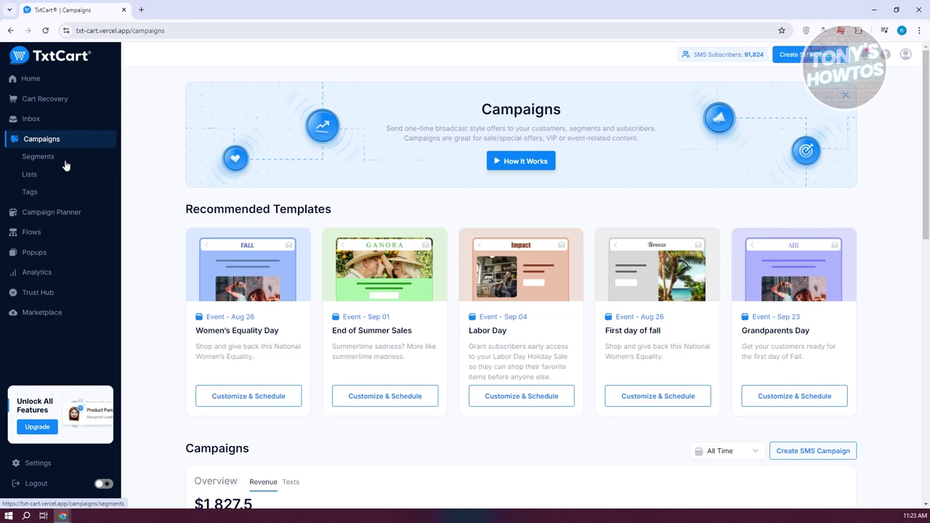
- View the campaign Segments, Lists and Tags pages, then open the Campaign Planner templates
click(66, 165)
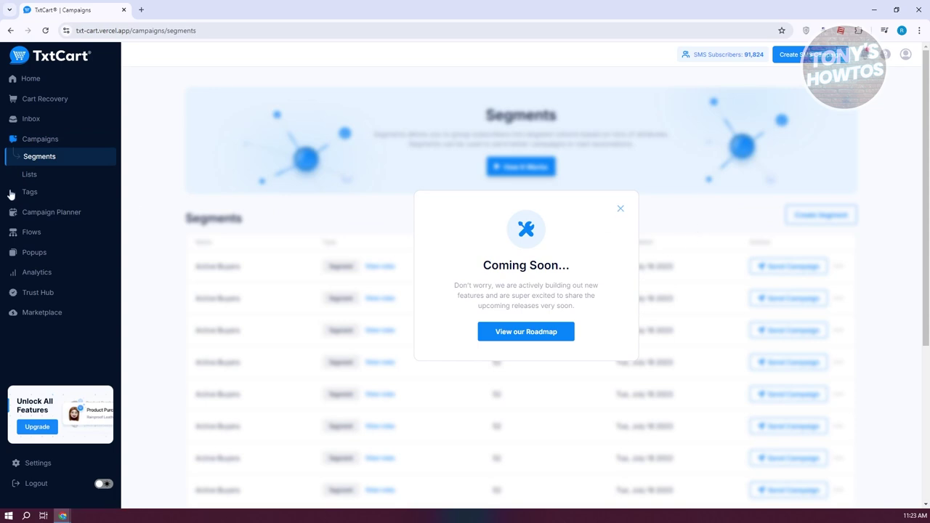
click(33, 176)
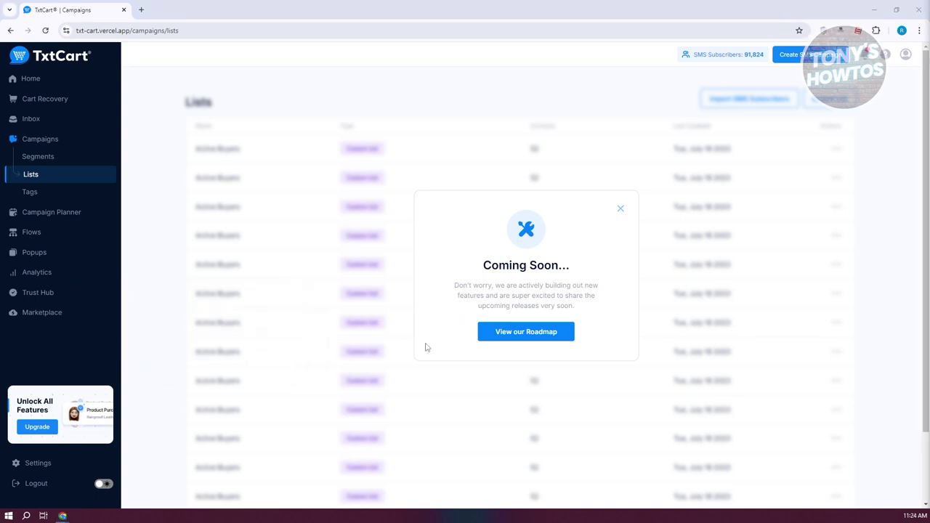
click(35, 193)
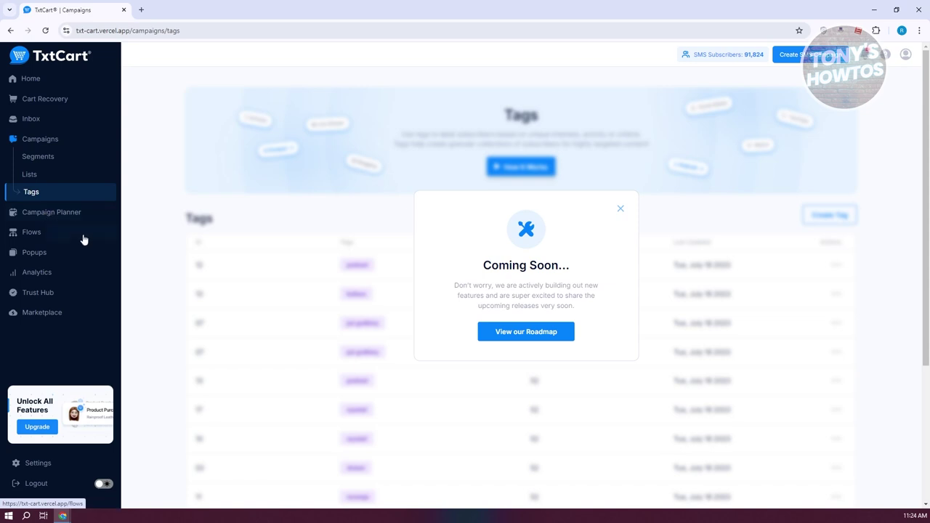
click(51, 214)
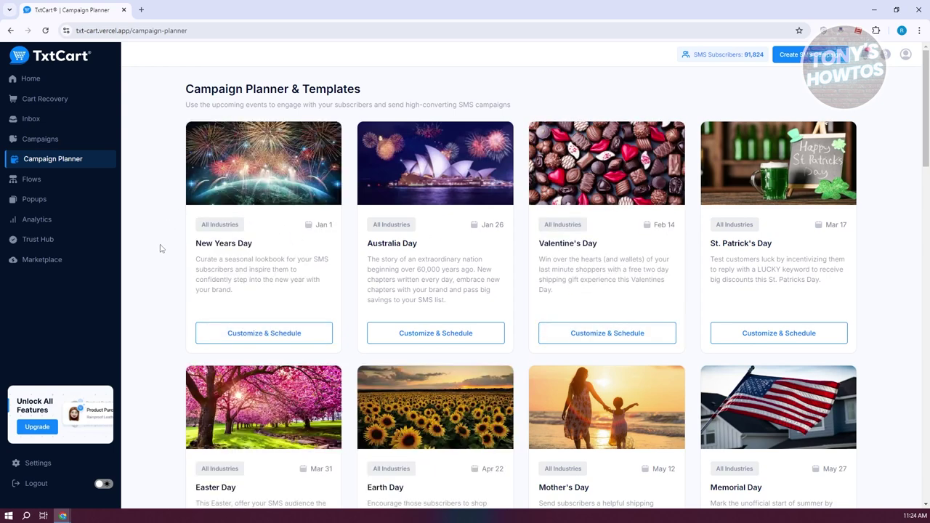
mouse_move(201, 237)
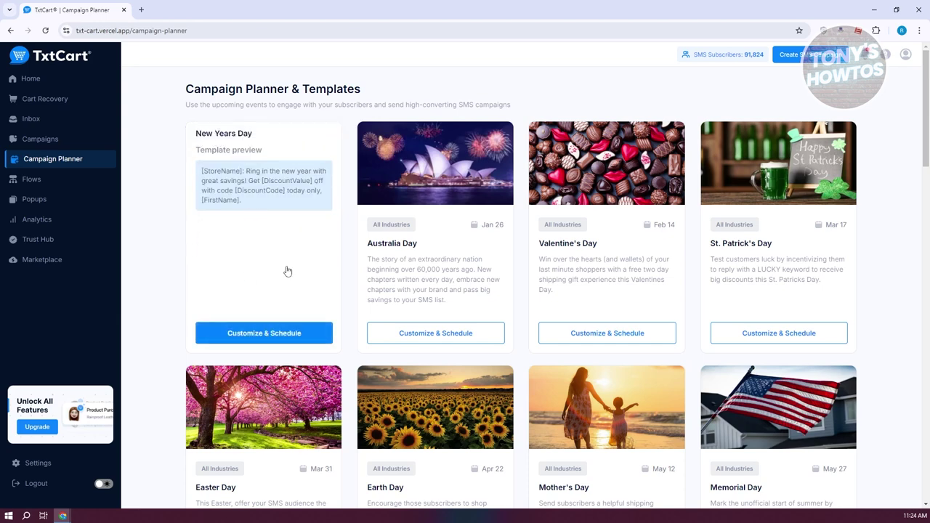
mouse_move(204, 437)
scroll(134, 285, down, 2)
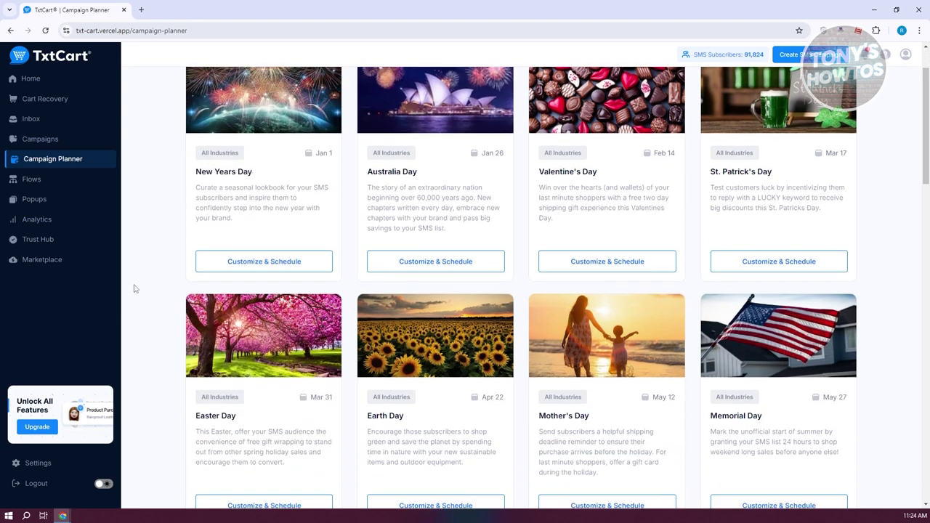
scroll(180, 257, down, 10)
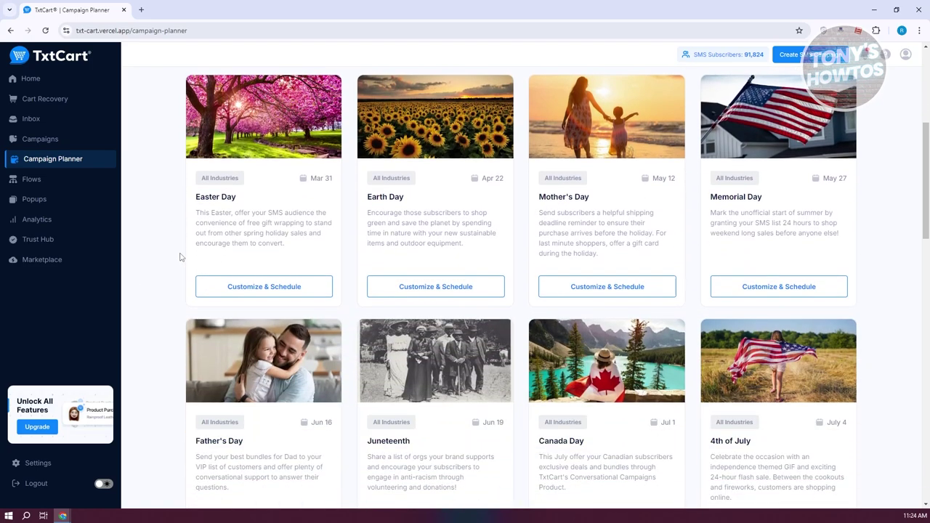
scroll(180, 257, up, 10)
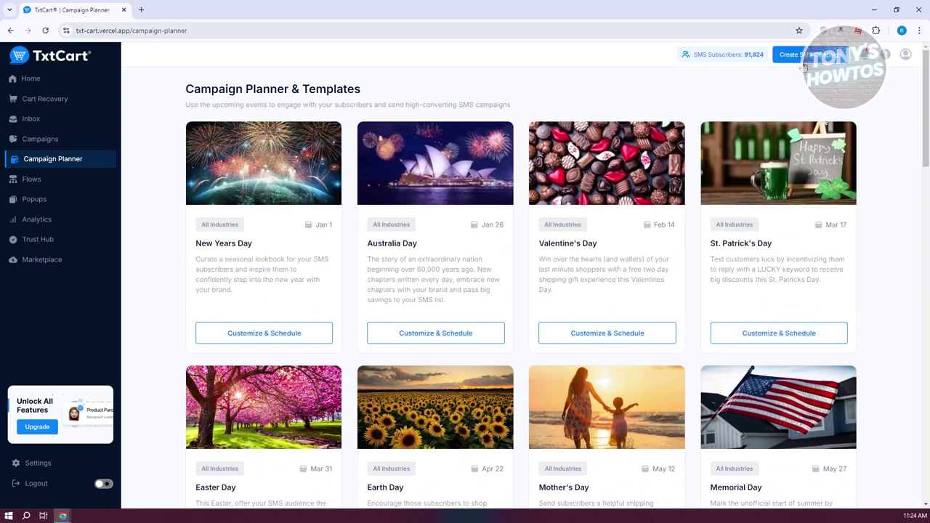
click(38, 183)
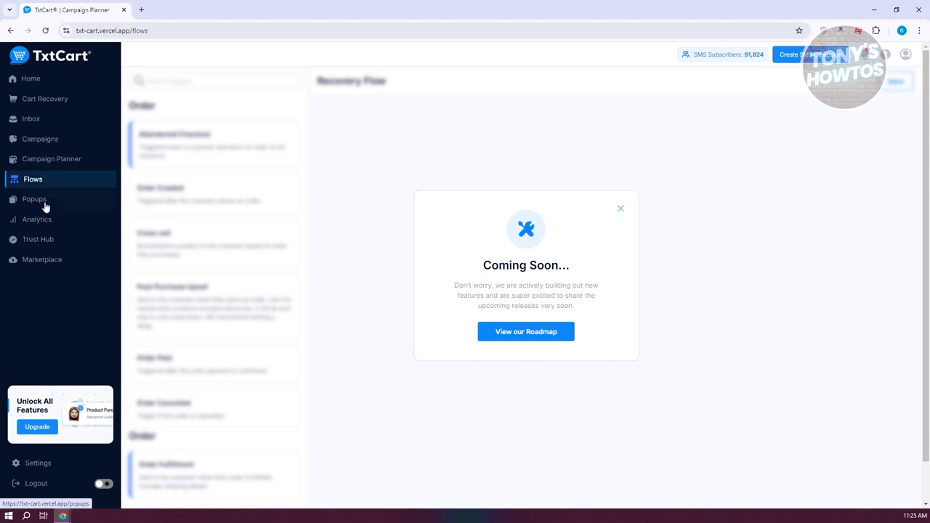
- Move through Popups and the Analytics overview to the Insights page with sales by country, gender and device
click(45, 207)
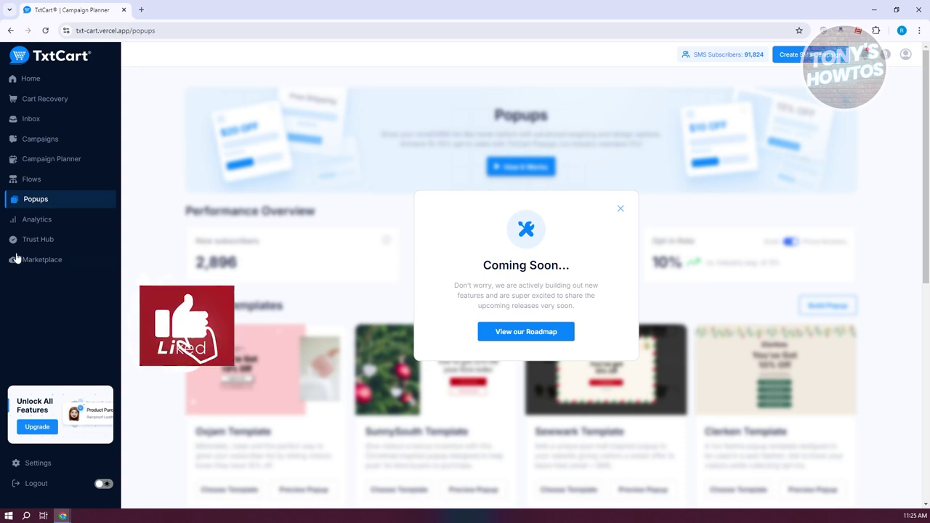
click(36, 219)
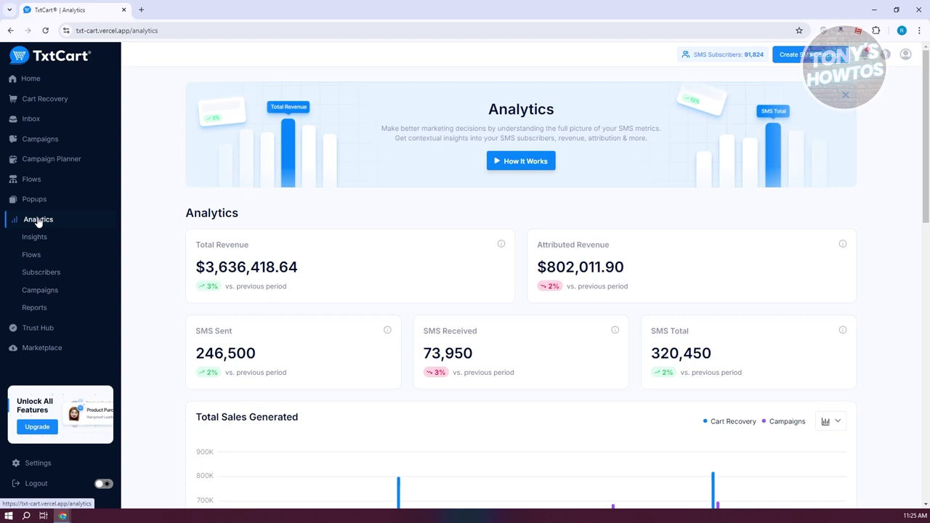
click(34, 238)
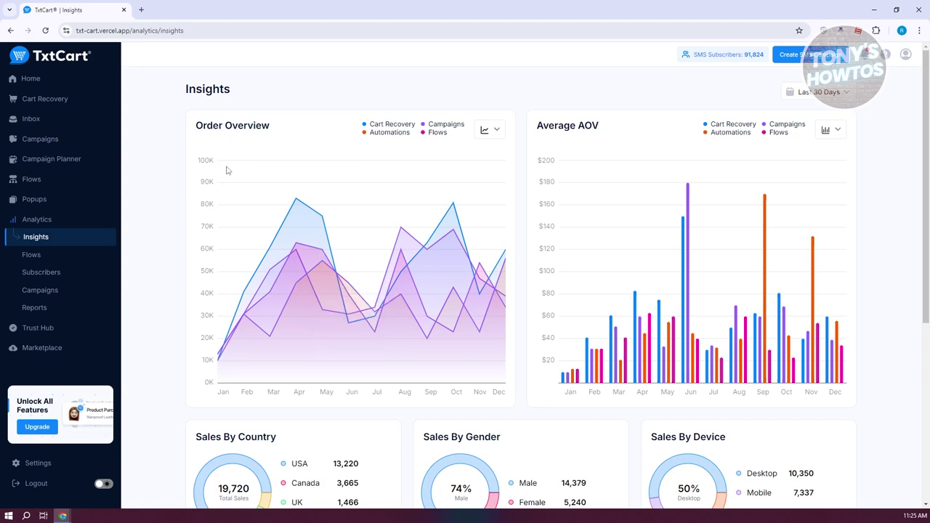
- Highlight the Sales By Country breakdown from USA through Australia, then go to Analytics Flows
scroll(290, 258, down, 3)
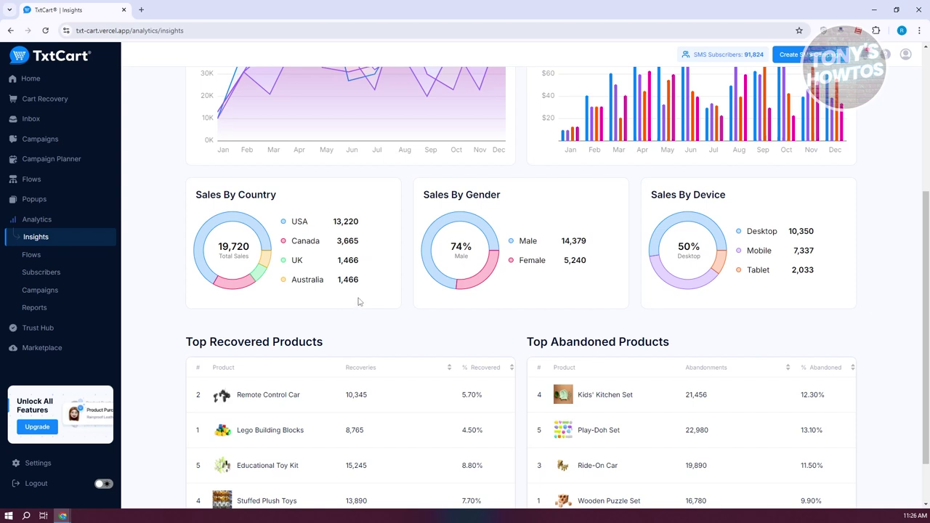
drag(376, 287, 290, 287)
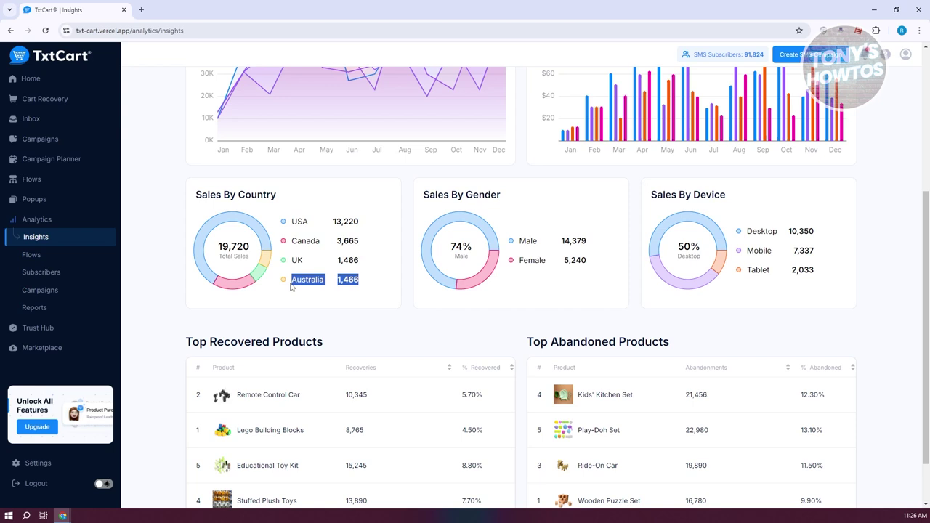
click(32, 256)
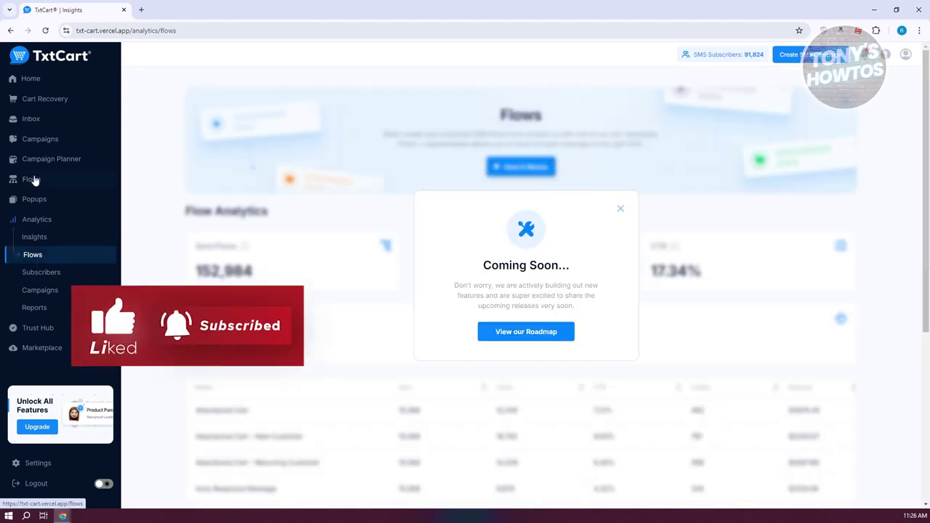
- Visit the Subscribers, Campaigns and Reports analytics pages, the Trust Hub, then the App Marketplace
click(41, 276)
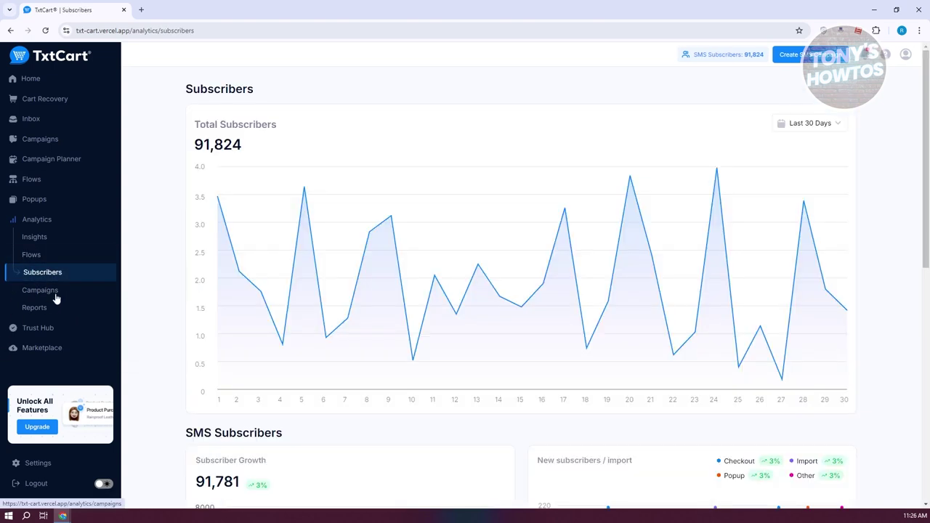
click(56, 296)
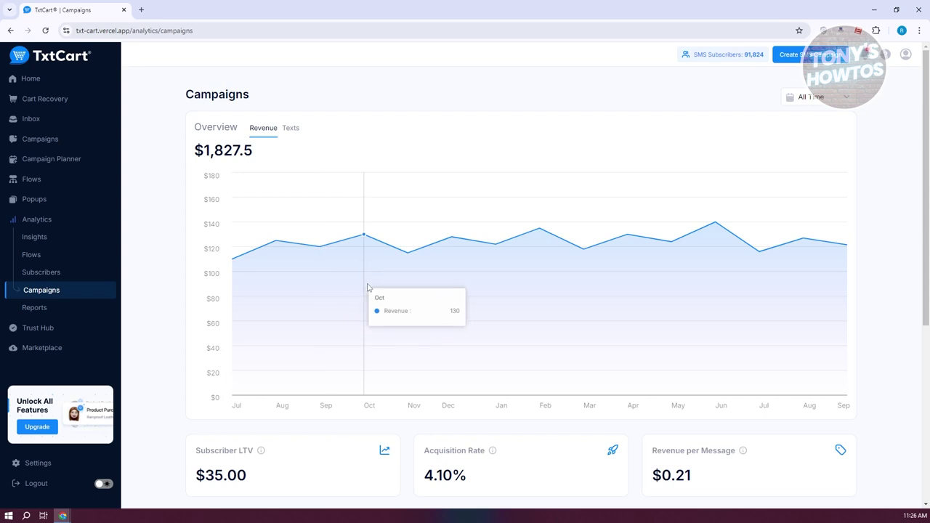
click(36, 309)
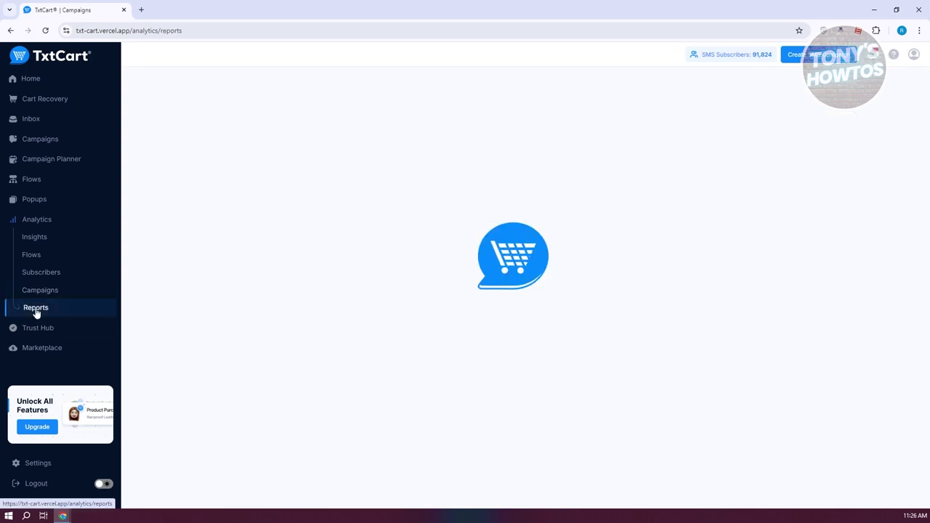
click(75, 331)
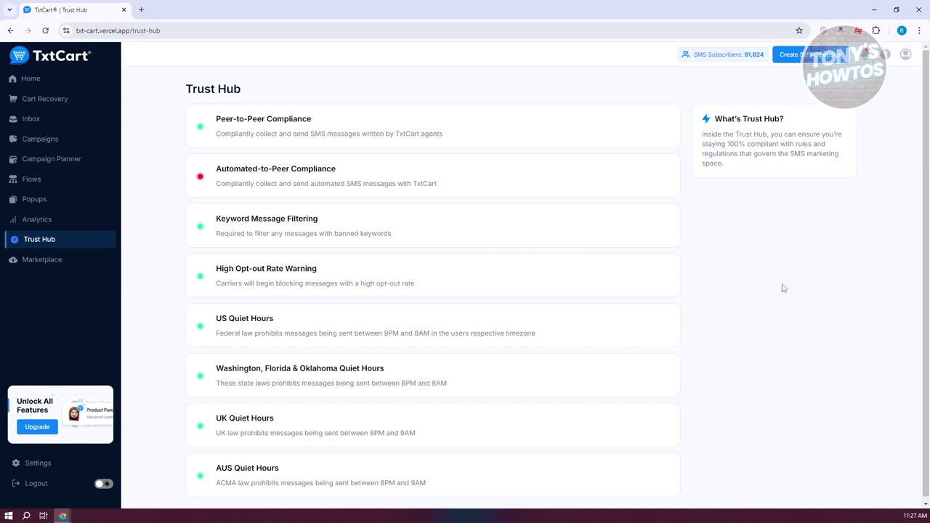
click(32, 270)
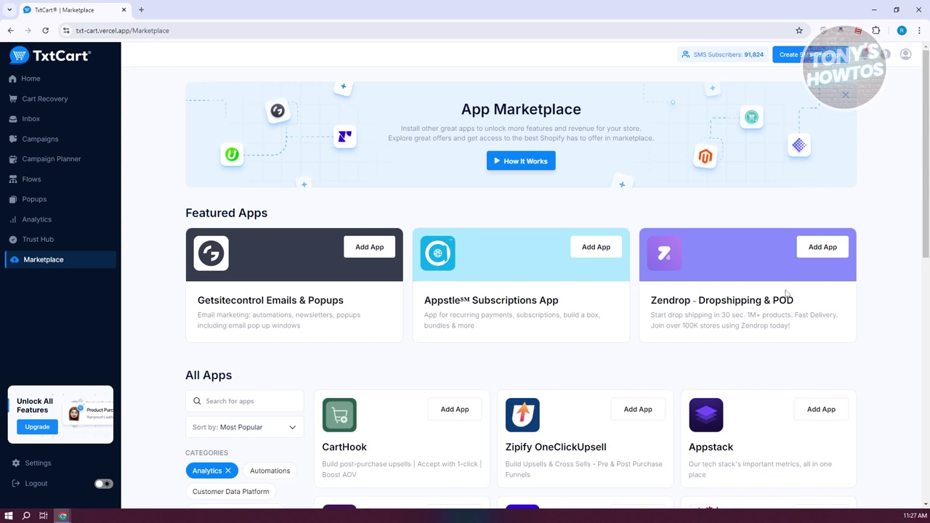
- Scroll through the All Apps list, then go to Campaigns and start a new SMS campaign
scroll(493, 272, down, 5)
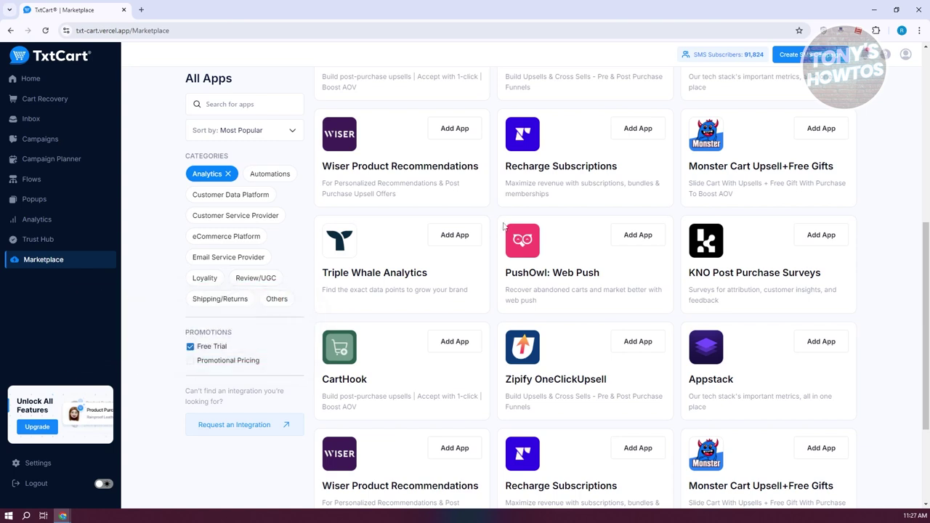
click(54, 141)
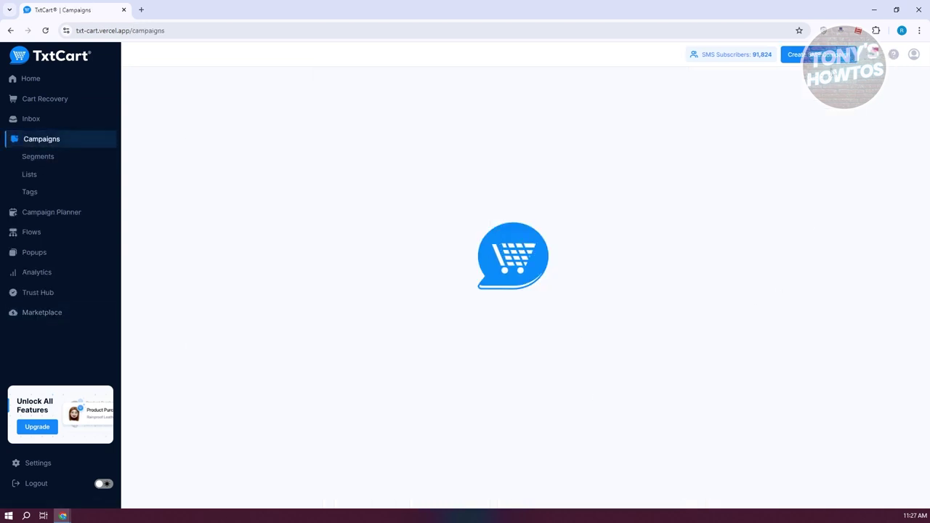
click(833, 55)
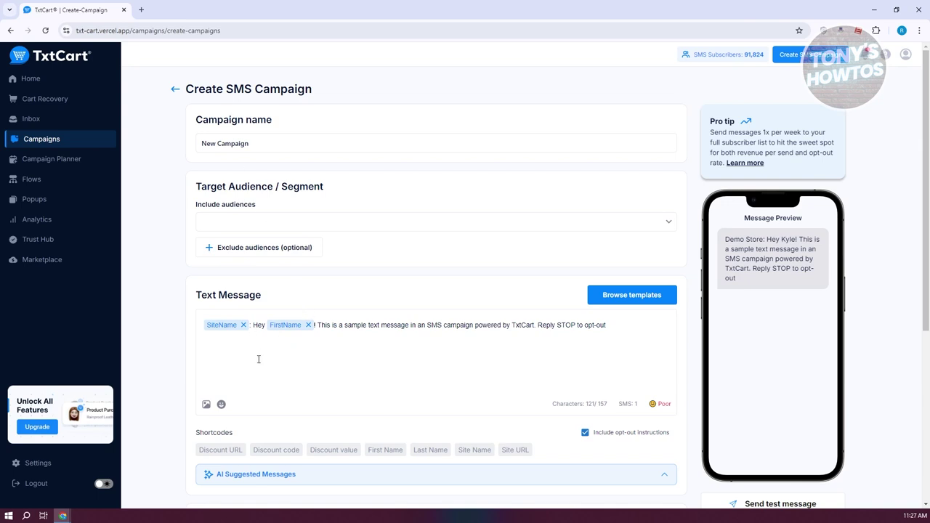
- Review the new campaign form, switching Schedule for later on and back off
scroll(289, 378, down, 3)
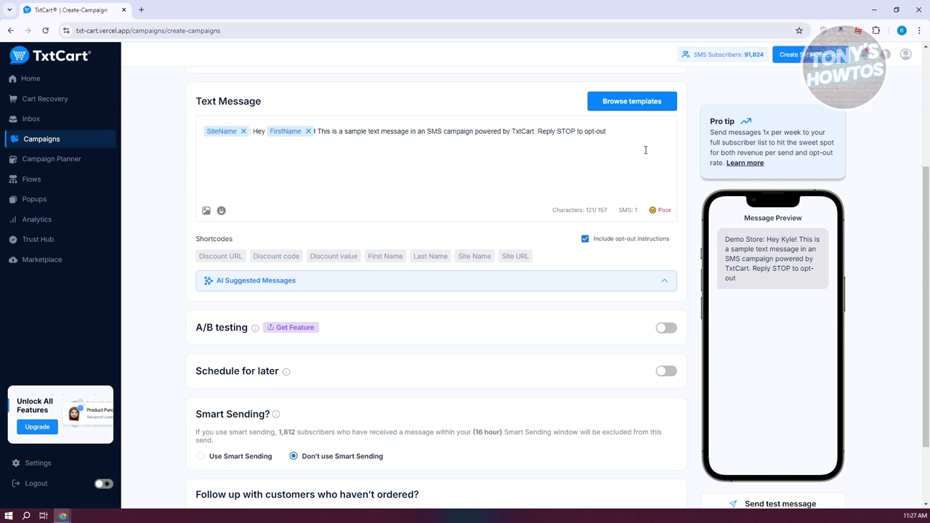
scroll(415, 332, down, 2)
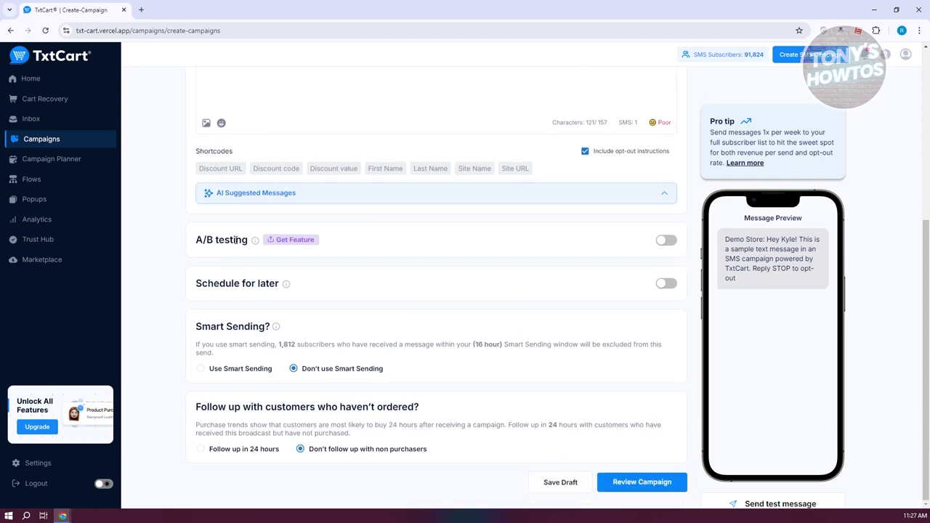
mouse_move(257, 244)
click(669, 284)
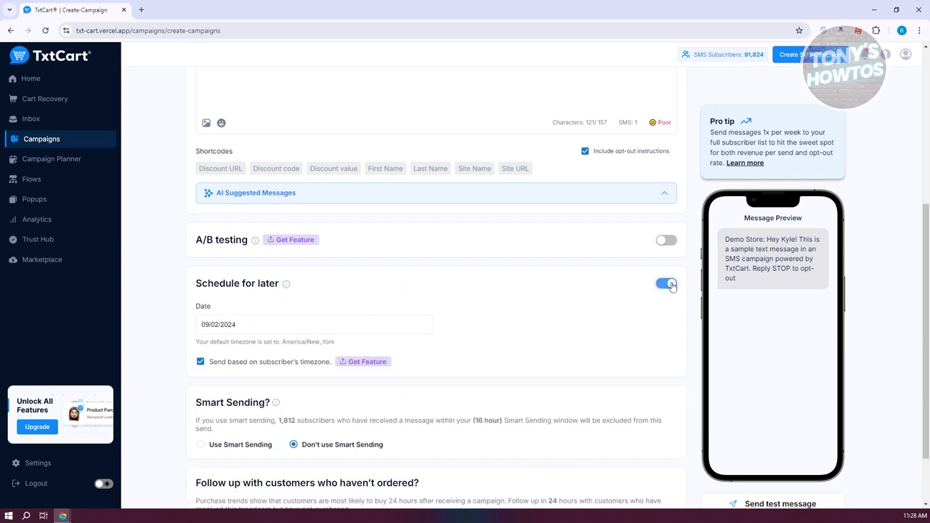
click(670, 284)
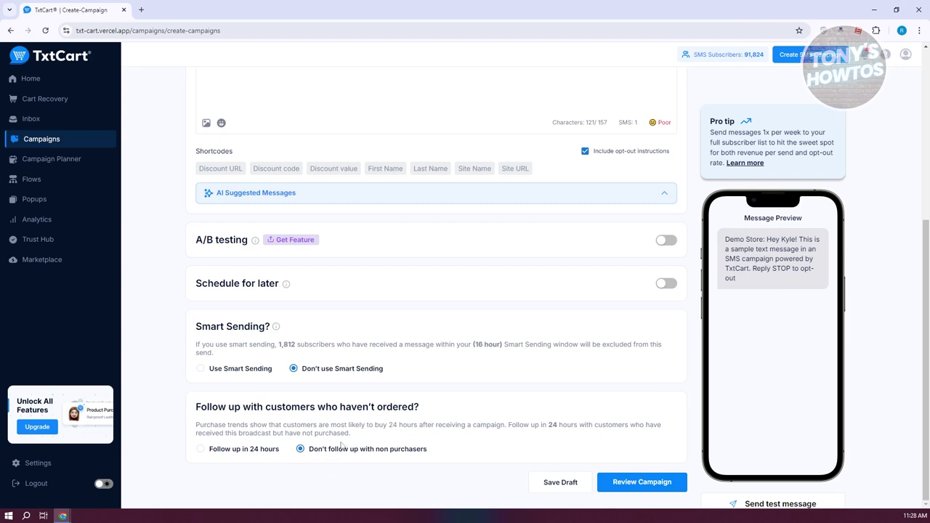
scroll(511, 480, up, 4)
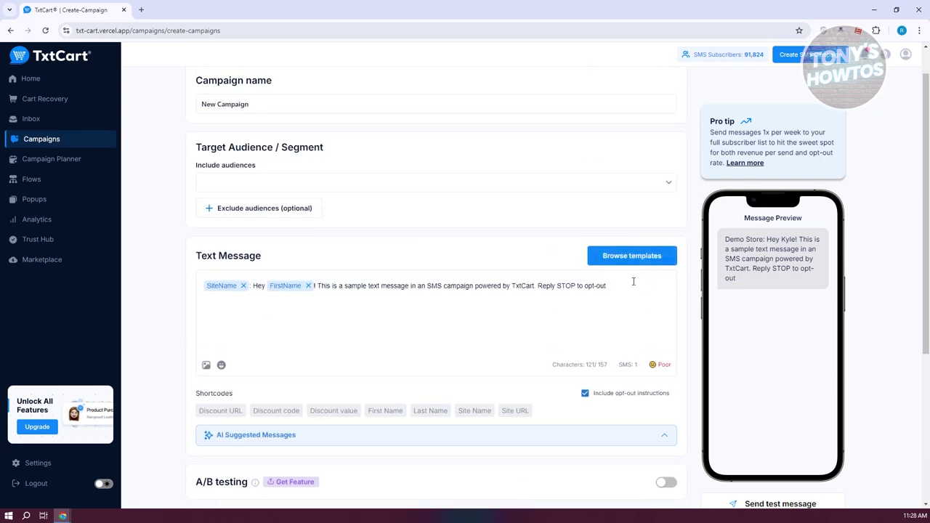
scroll(633, 281, down, 3)
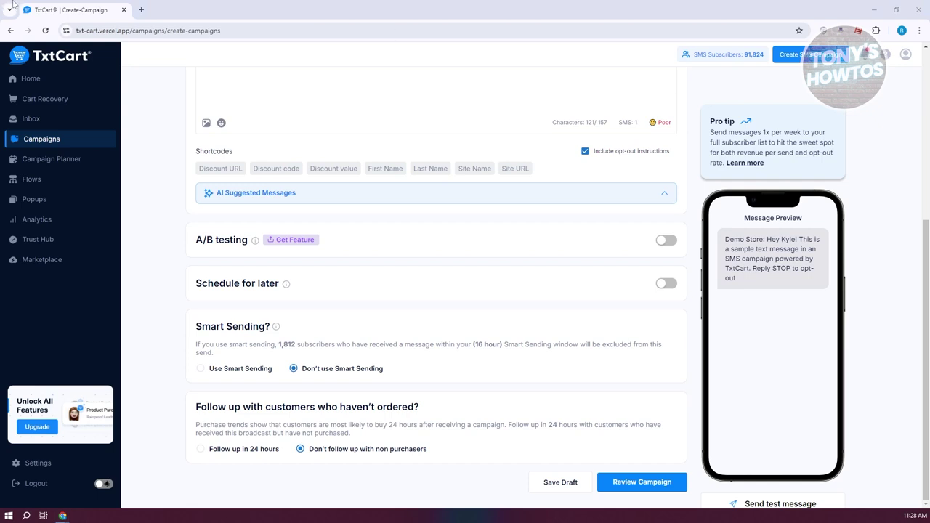
click(141, 9)
text(https://www.youtube.com/@txtcart/videos)
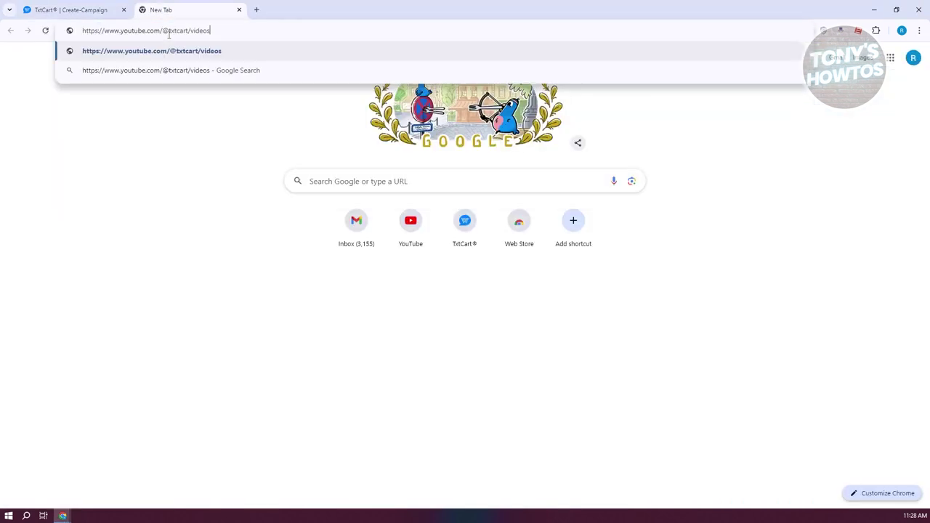
key(Return)
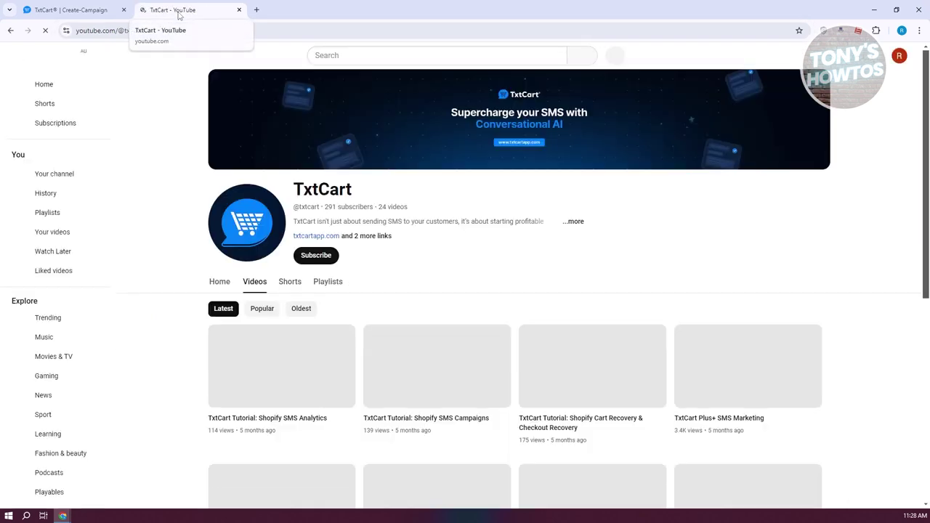